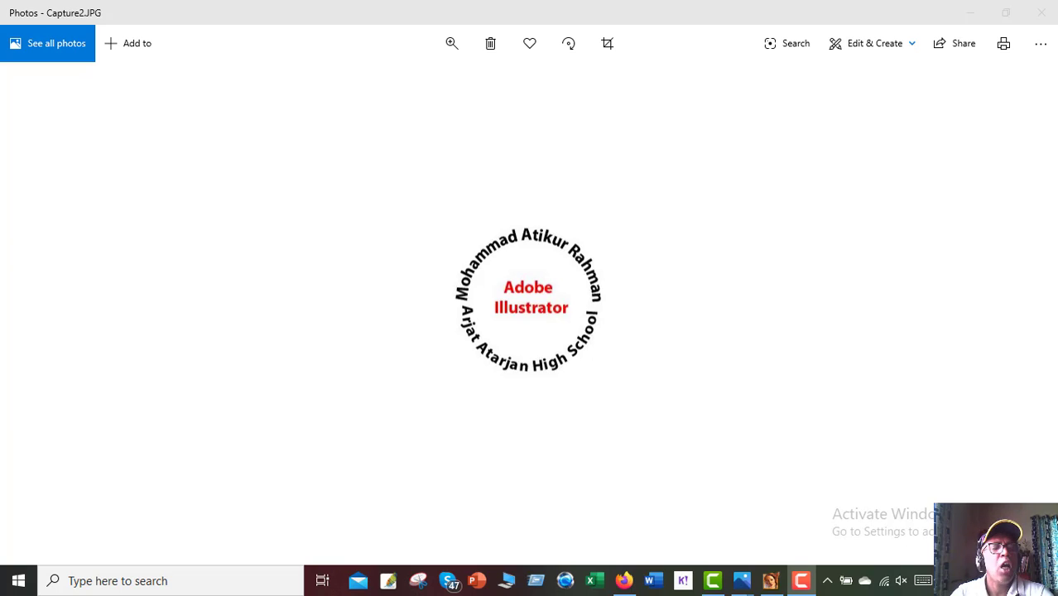
- Flip through the sample slides, then launch Adobe Illustrator 10 from the Start menu
key("Right")
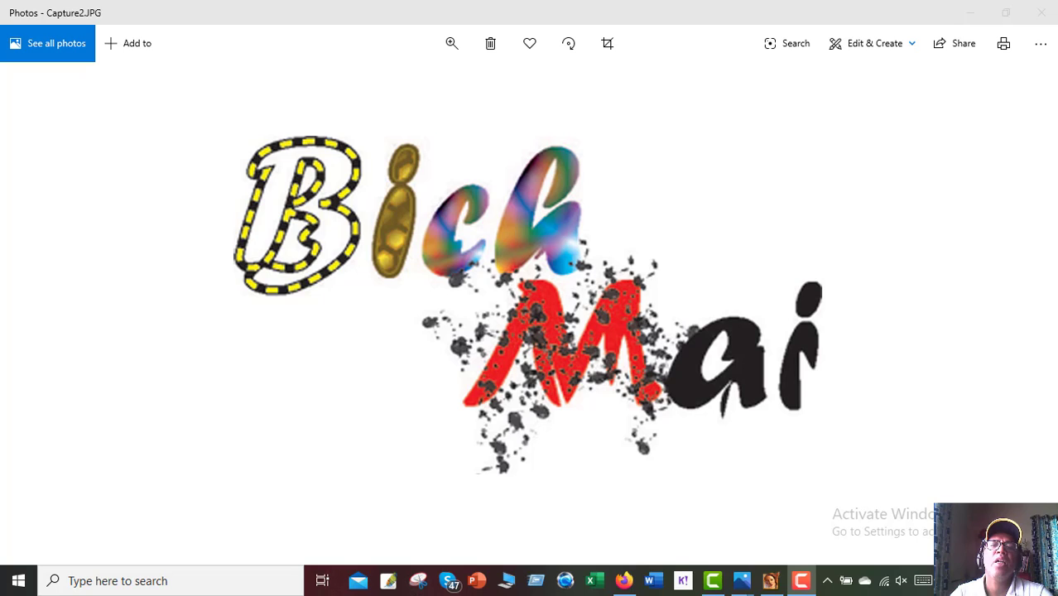
key("Right")
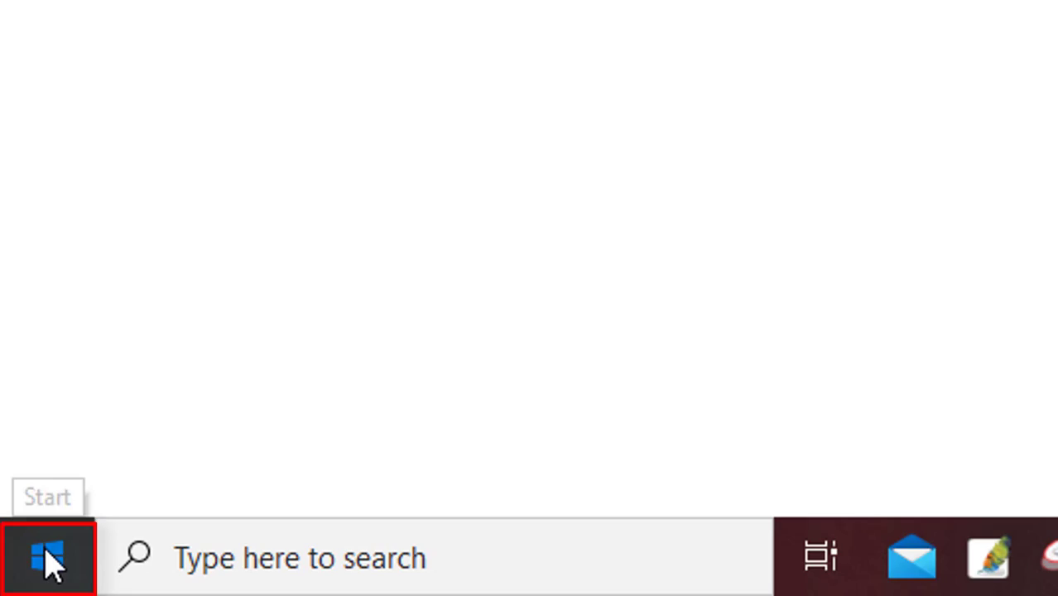
left_click(48, 554)
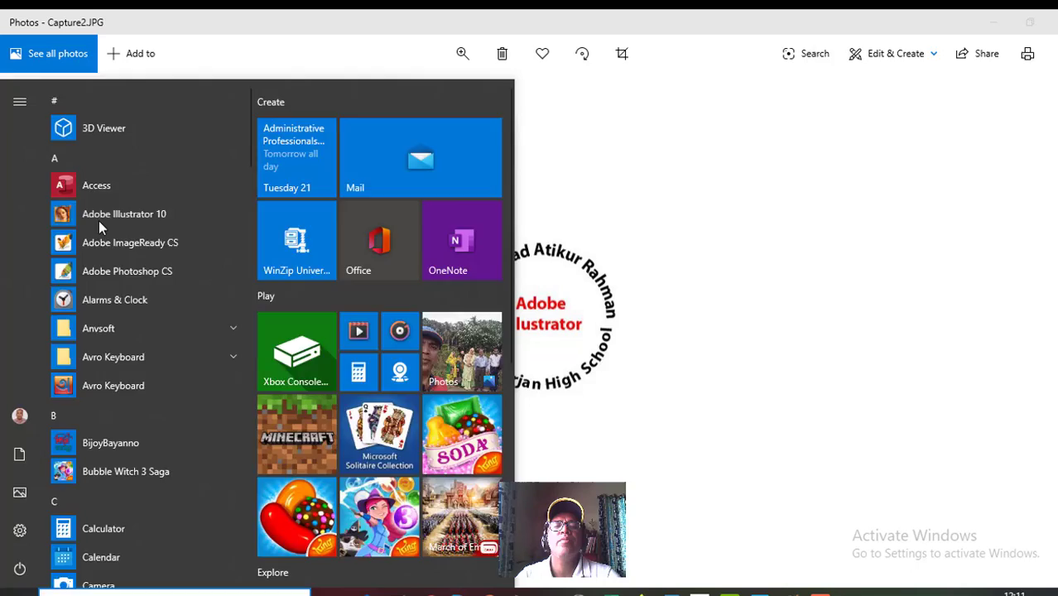
left_click(96, 228)
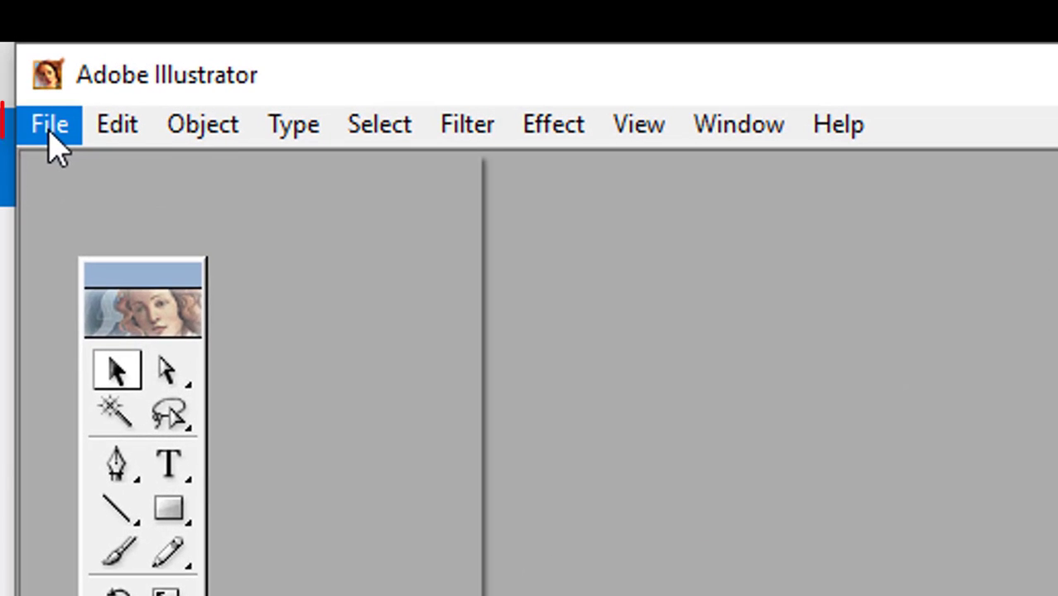
- Create Untitled-1, a new 8.5 x 11 inch Letter-size CMYK document
left_click(19, 48)
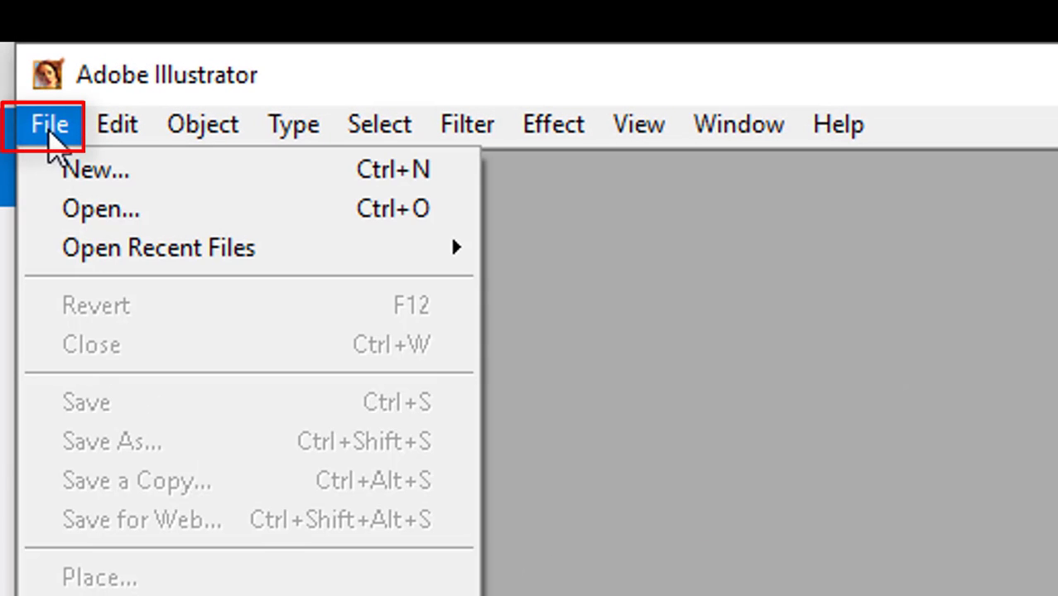
left_click(68, 172)
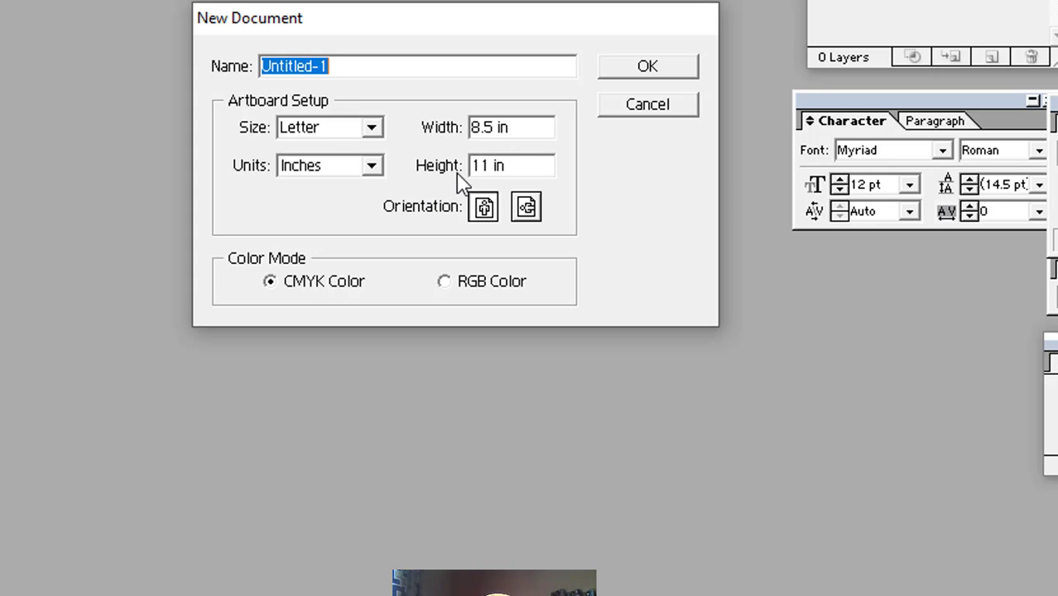
left_click(650, 73)
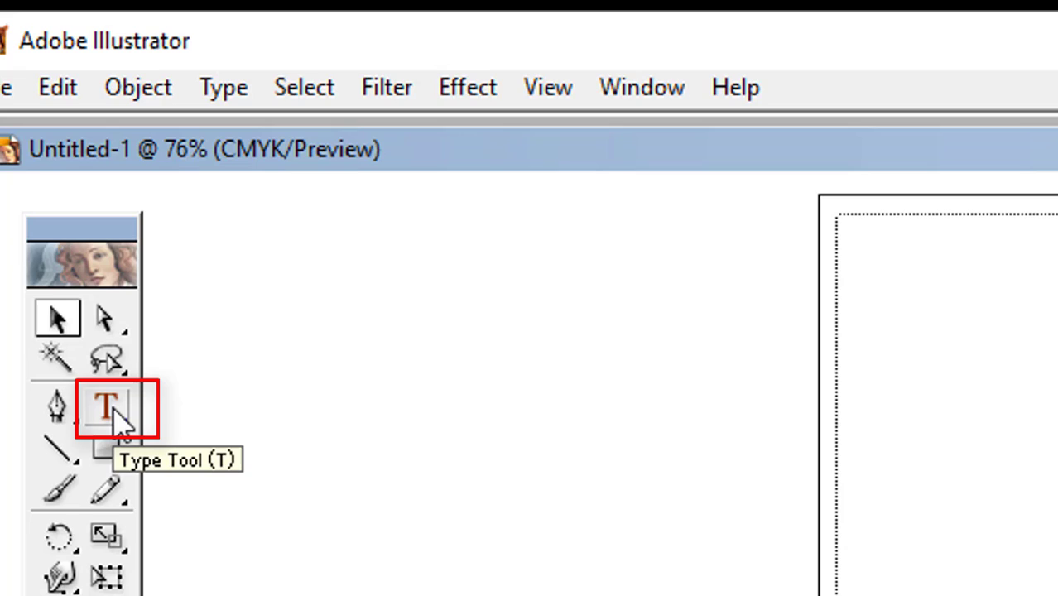
- Place a Type tool insertion point near the top-left of the artboard
left_click(116, 411)
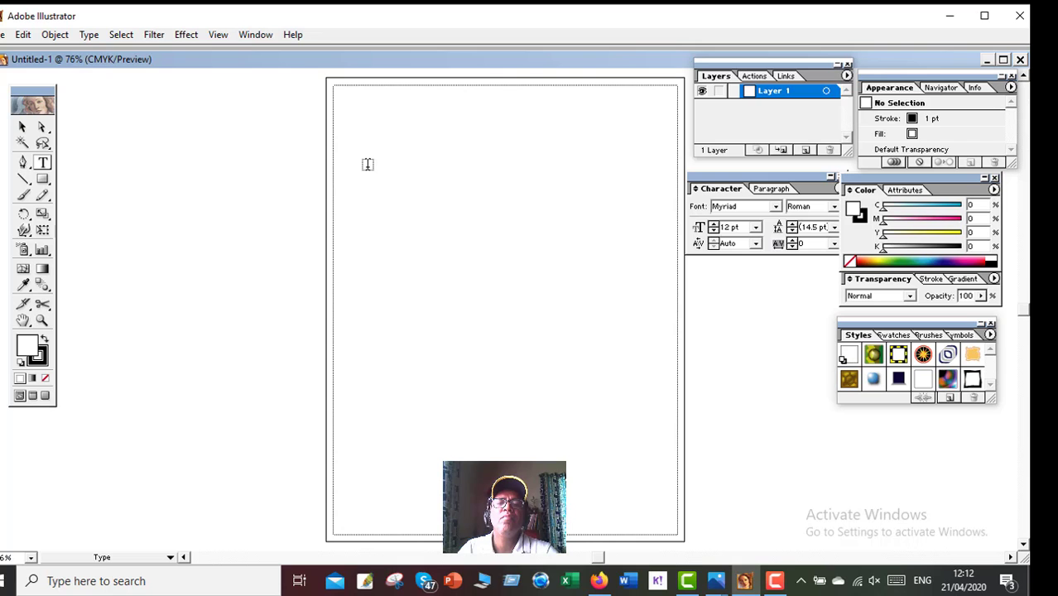
left_click(369, 162)
left_click(369, 161)
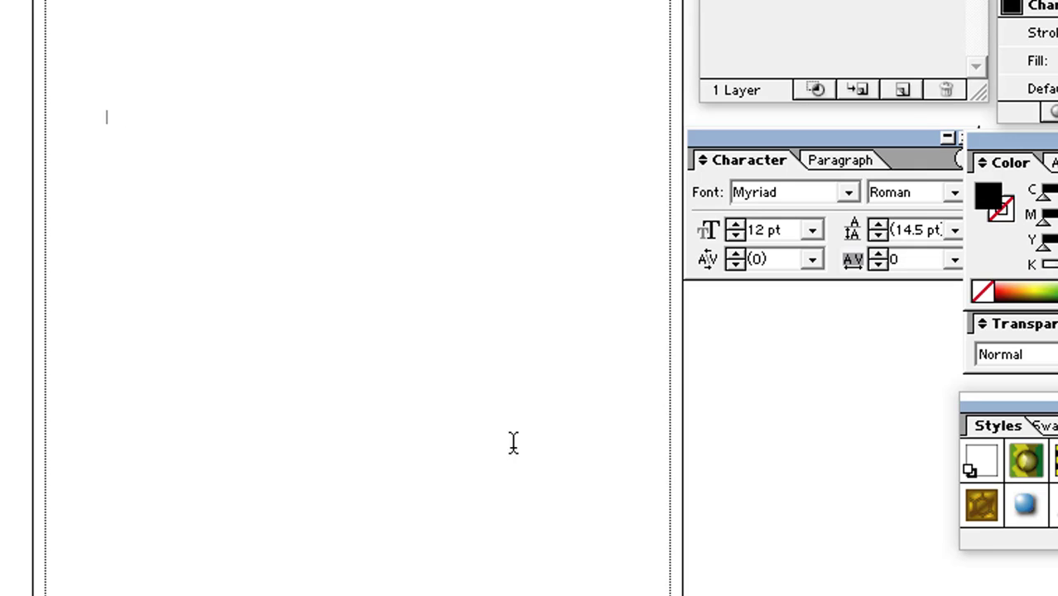
left_click_drag(789, 143, 749, 138)
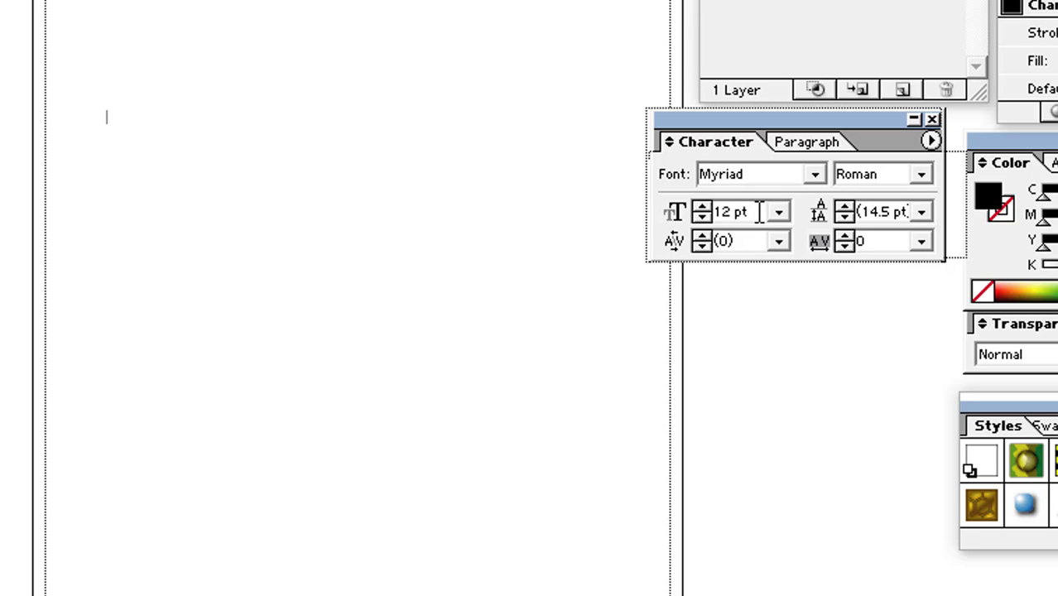
- Set the character size to 200 pt and the font to Forte MT
double_click(759, 212)
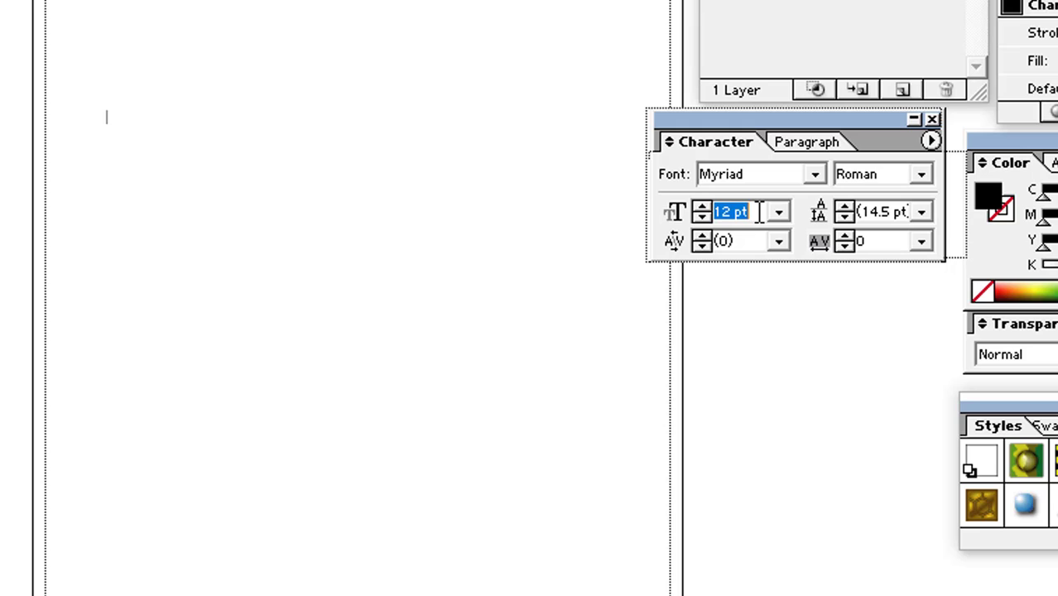
type("2")
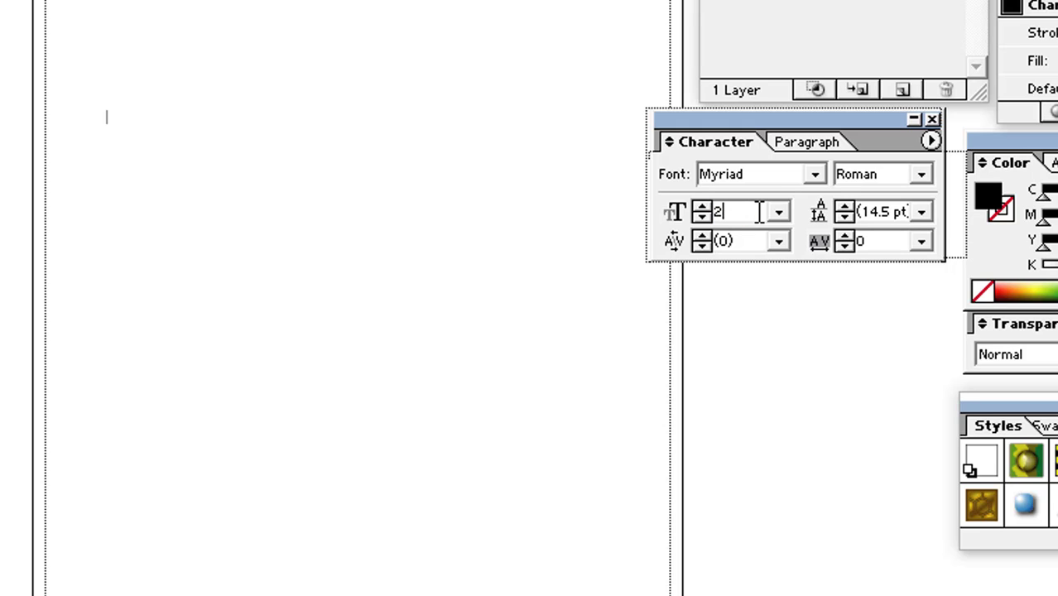
type("00")
key("Return")
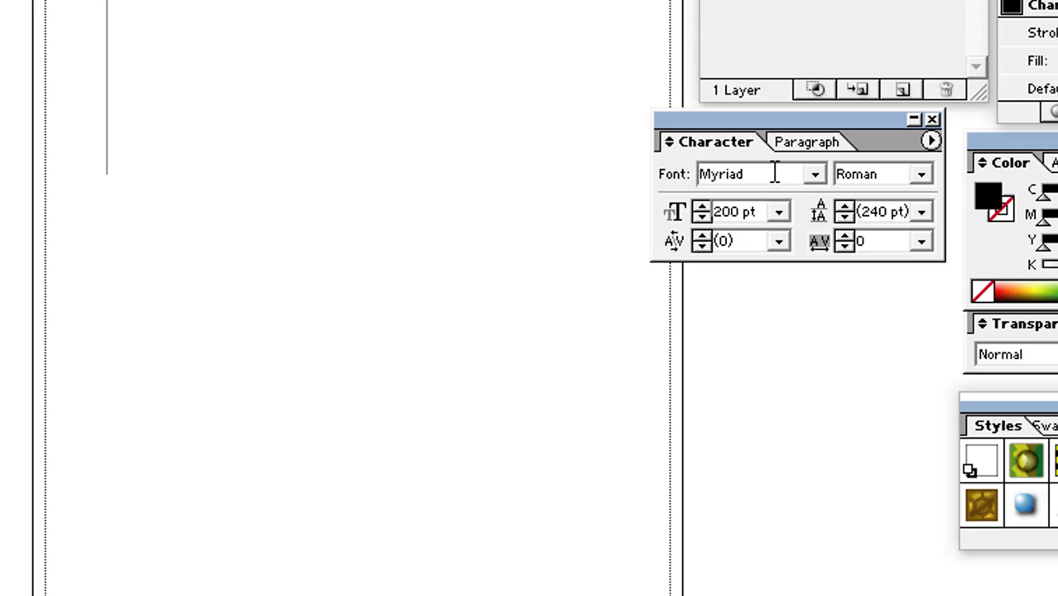
left_click(816, 174)
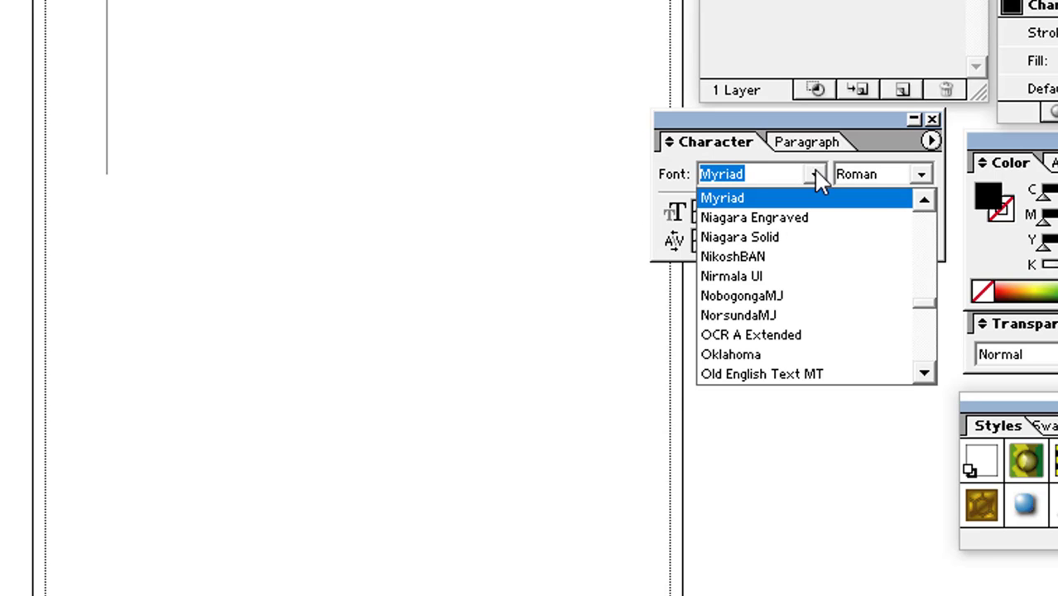
left_click(815, 180)
left_click(778, 175)
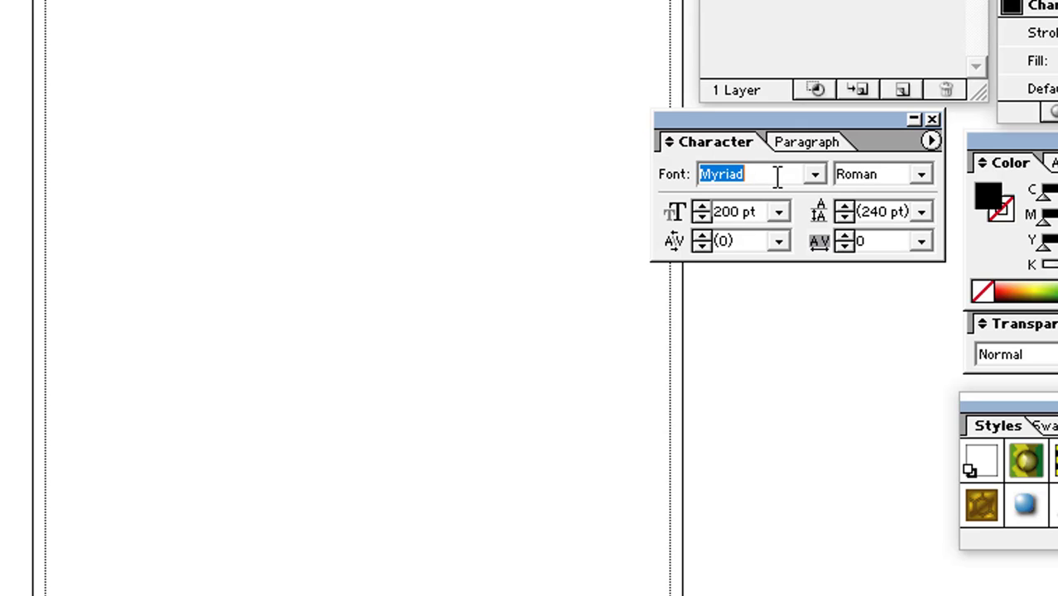
type("F")
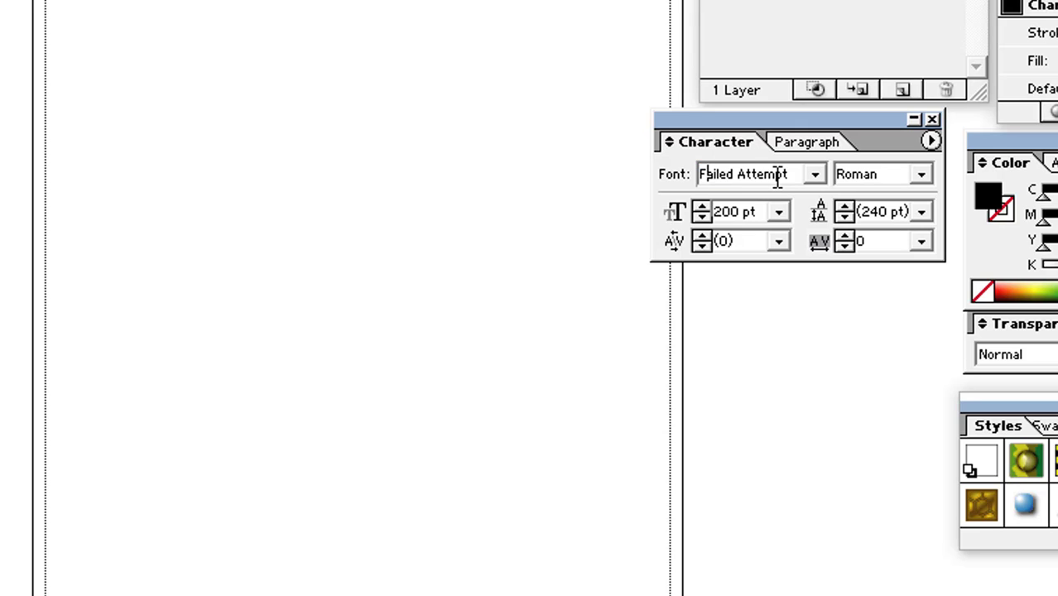
type("orte MT")
key("Return")
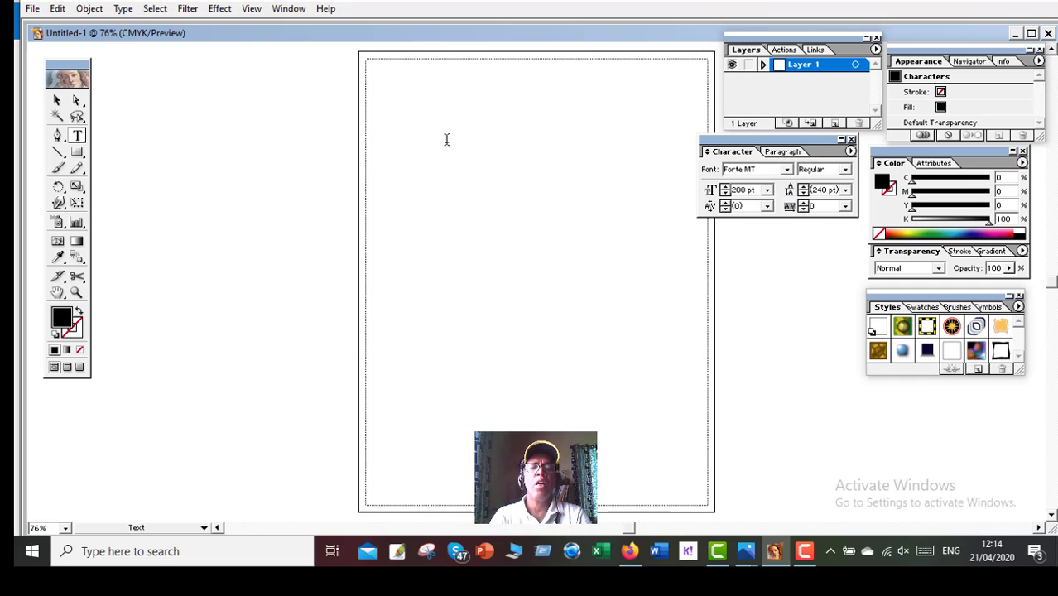
- Type 'Bich Mai', correcting a mistyped J
type("BJ")
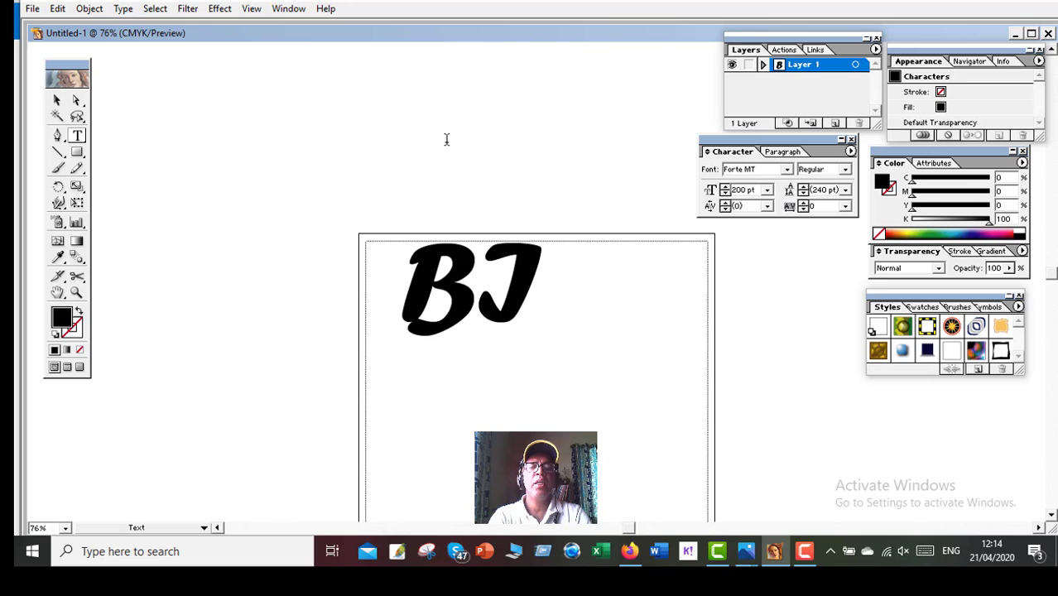
key("BackSpace")
type("ic")
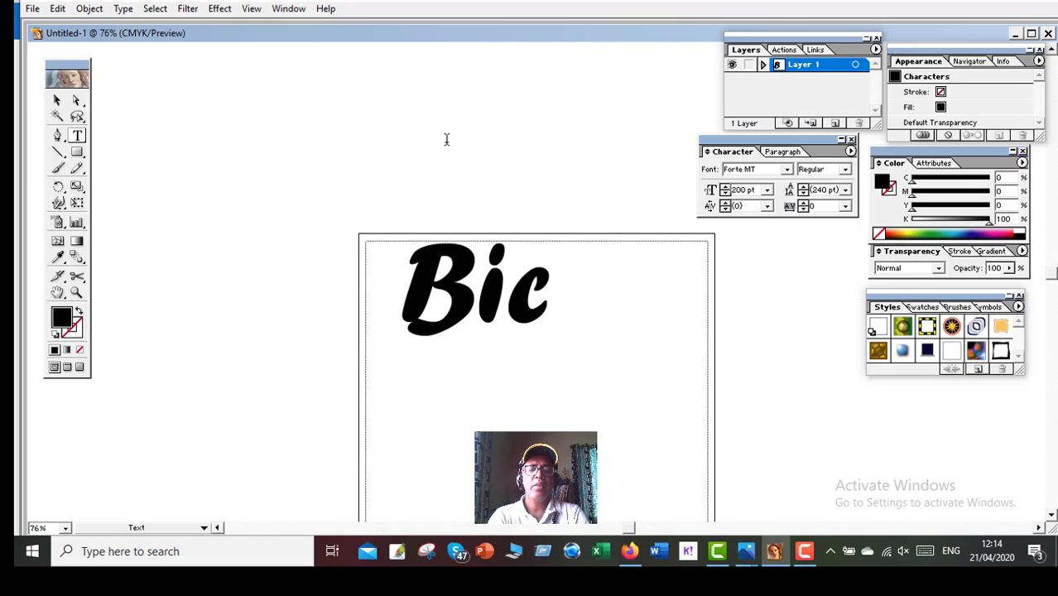
type("h Ma")
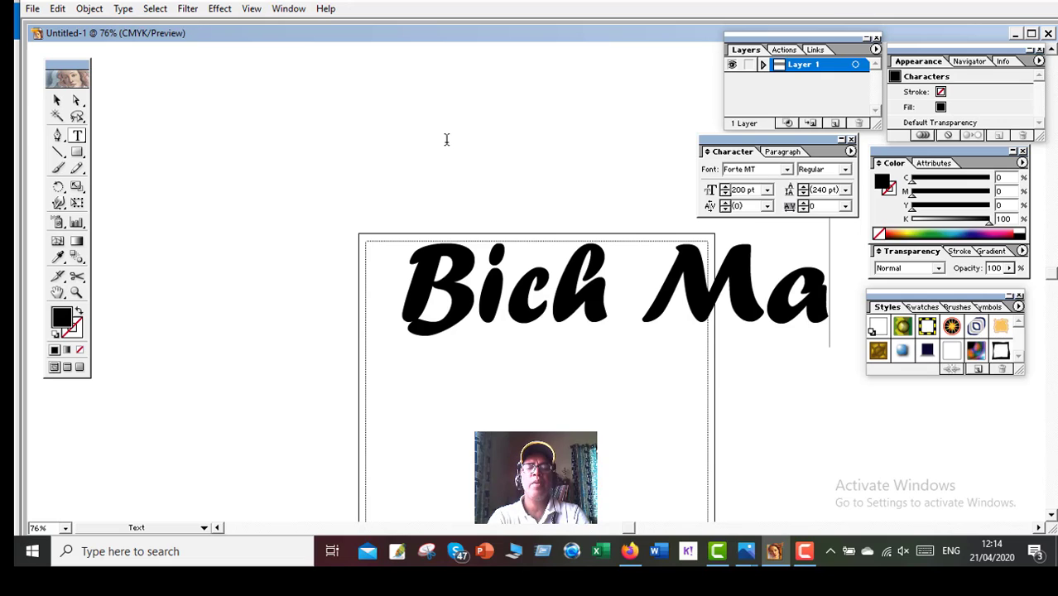
type("i")
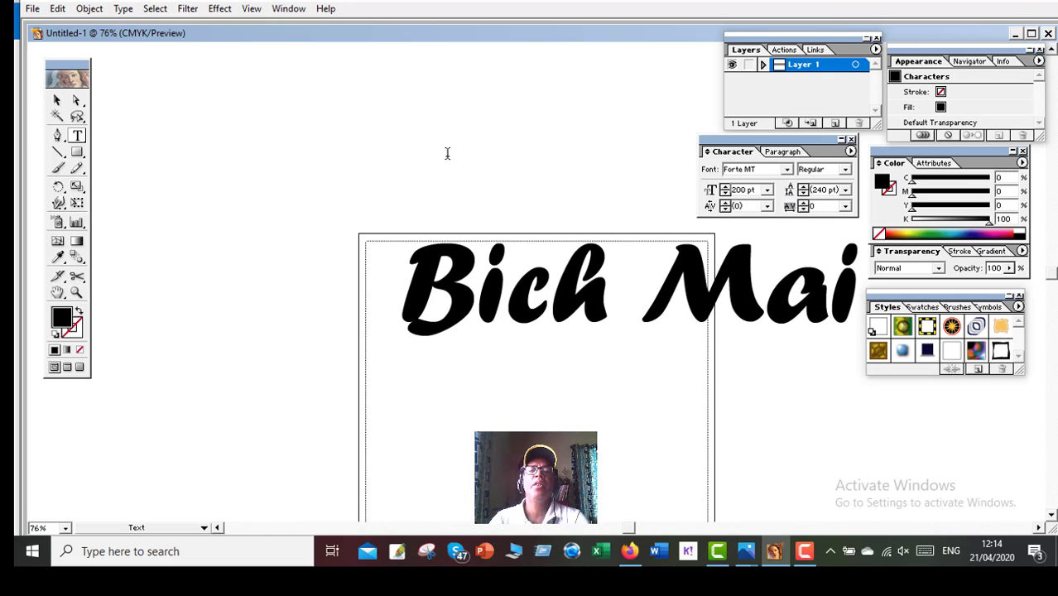
- Move the Bich Mai text onto the top of the page and move the Character panel aside
left_click(56, 102)
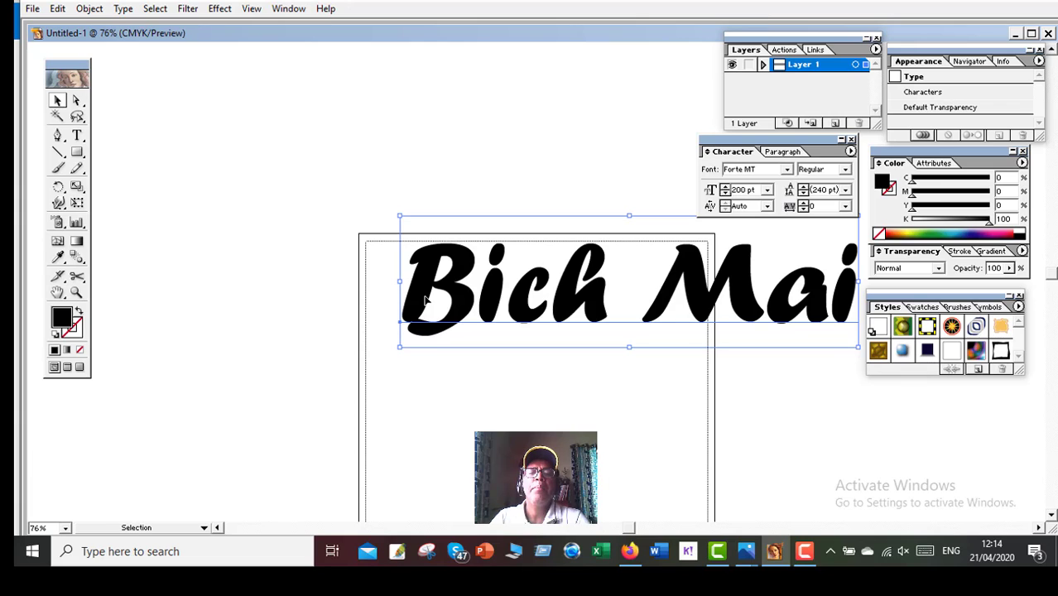
left_click_drag(454, 300, 258, 193)
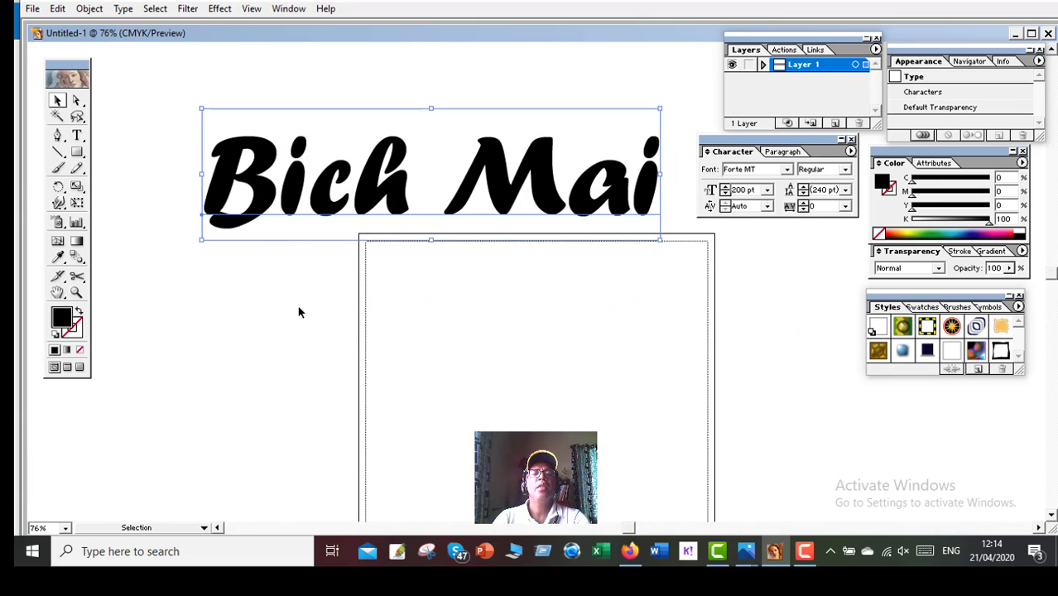
left_click_drag(758, 148, 790, 174)
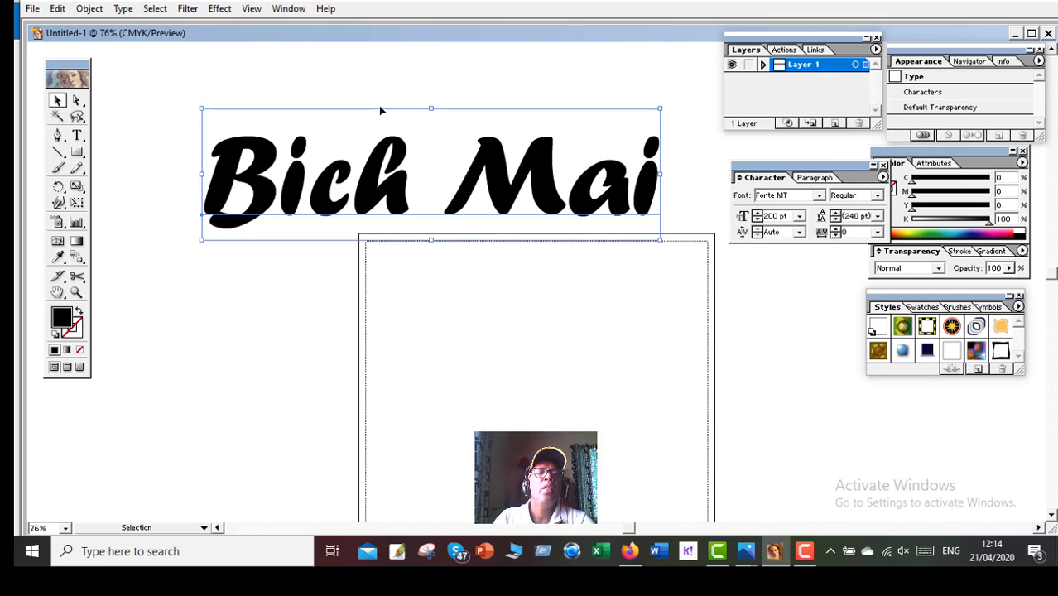
left_click_drag(387, 215, 388, 248)
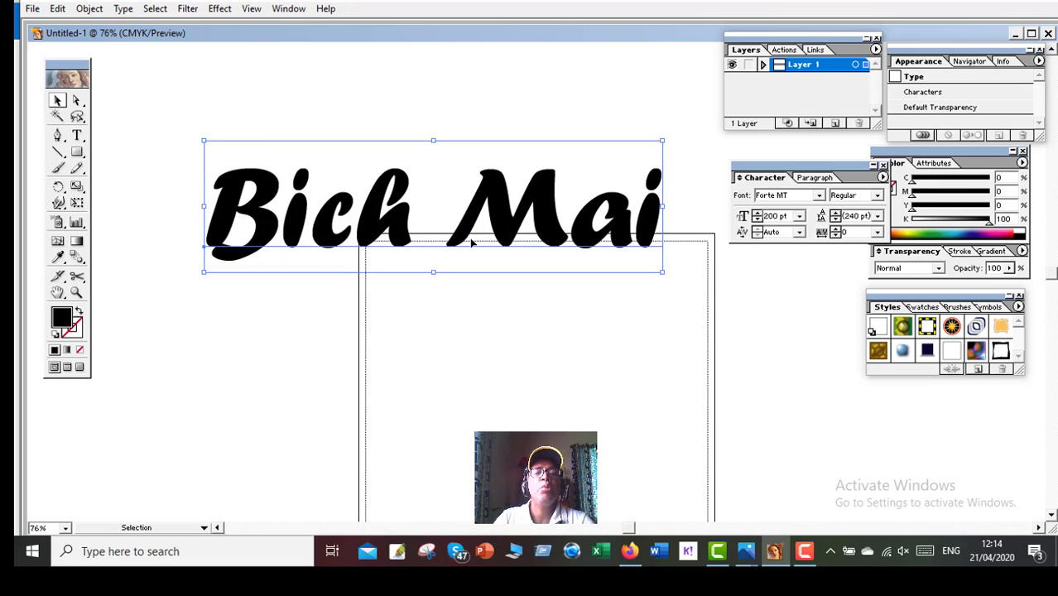
left_click_drag(387, 148, 387, 238)
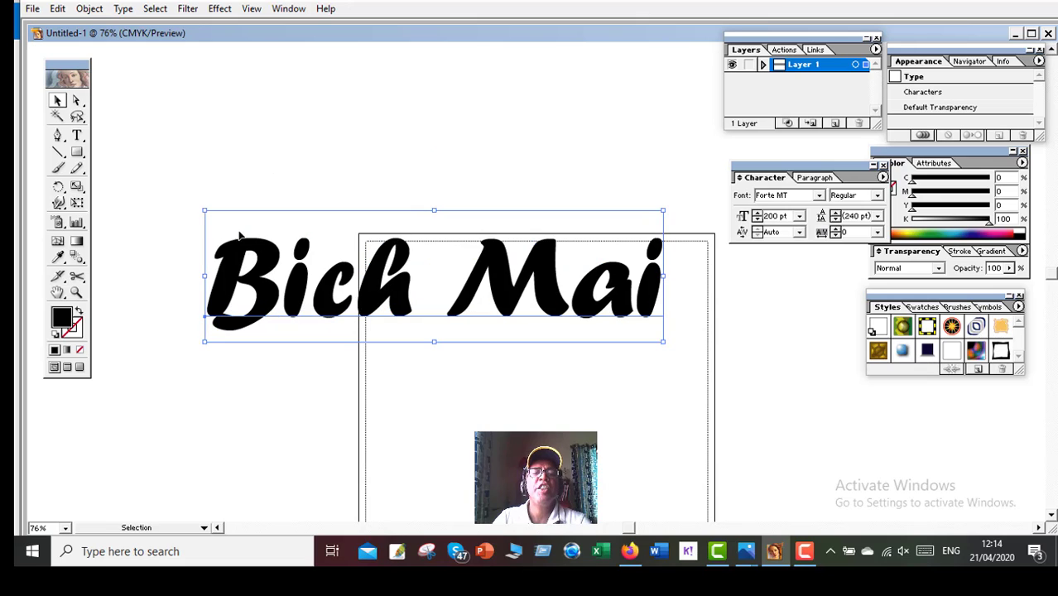
- Add 'Teacher' after Mai, then erase the extra text back to Bich Mai
left_click(77, 135)
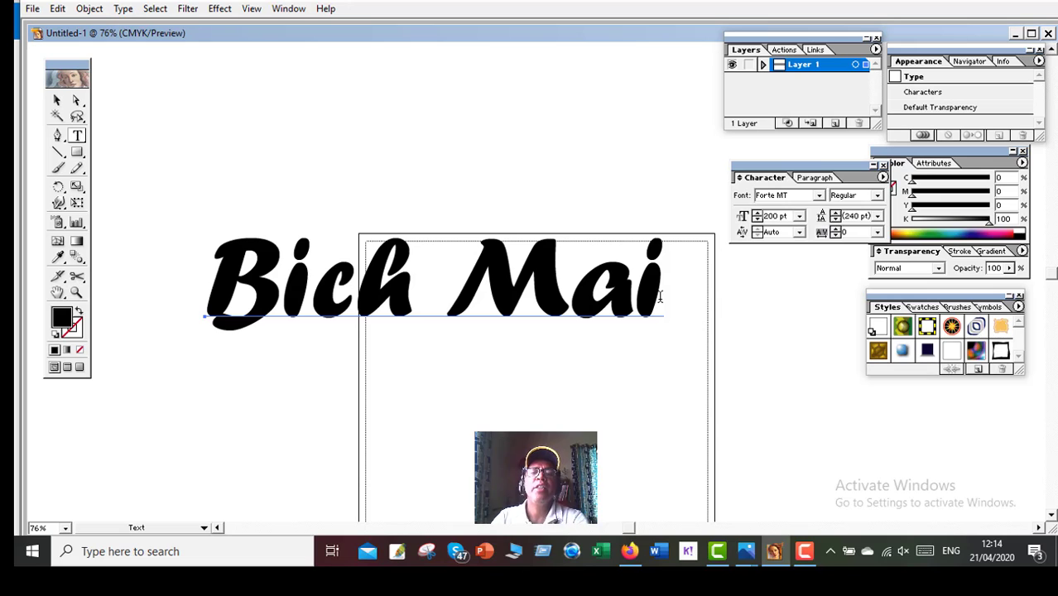
left_click(660, 297)
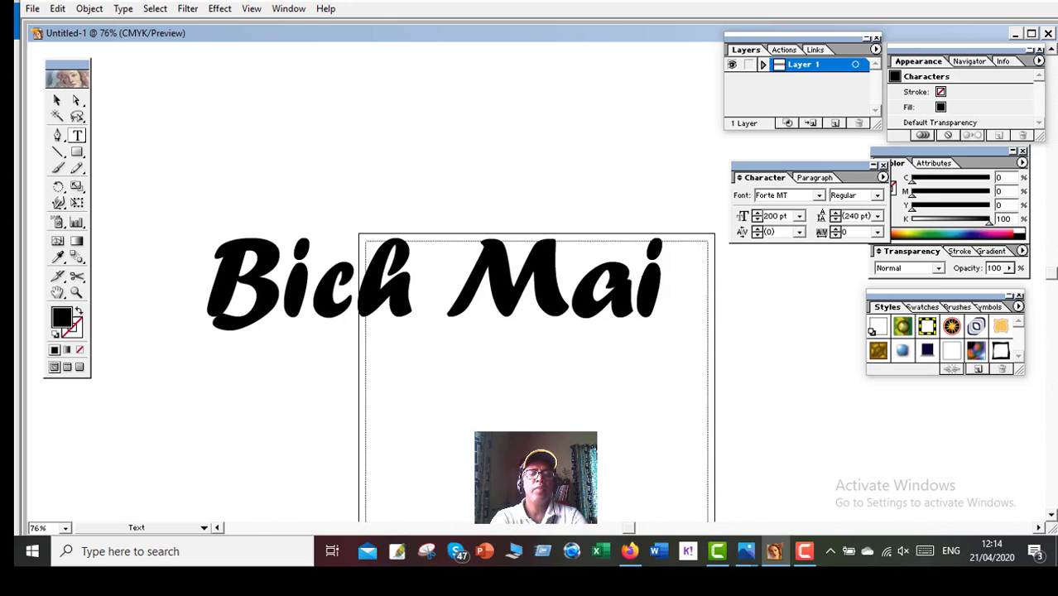
type("Te")
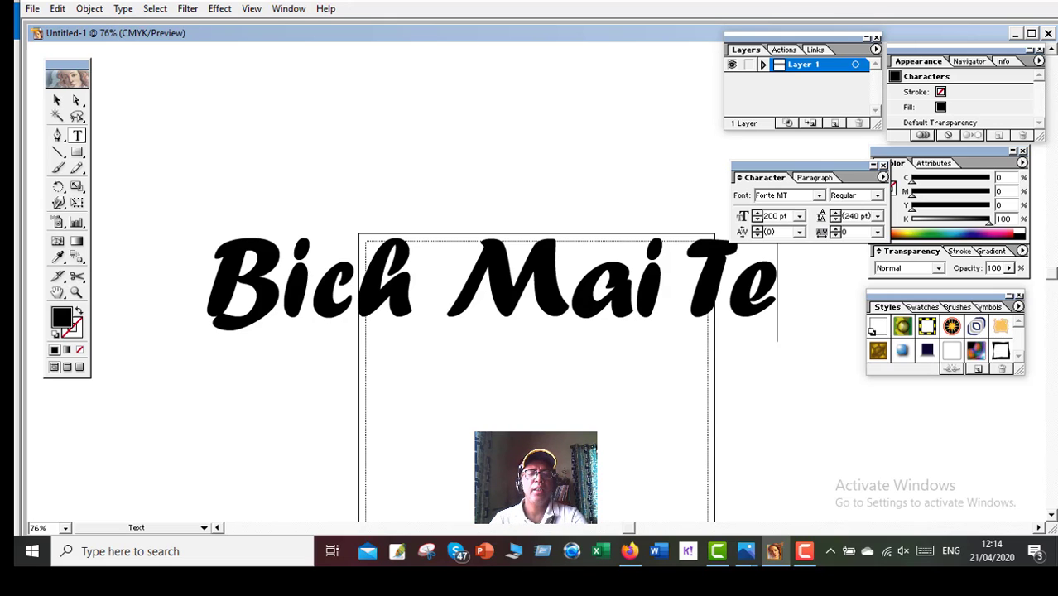
type("acher")
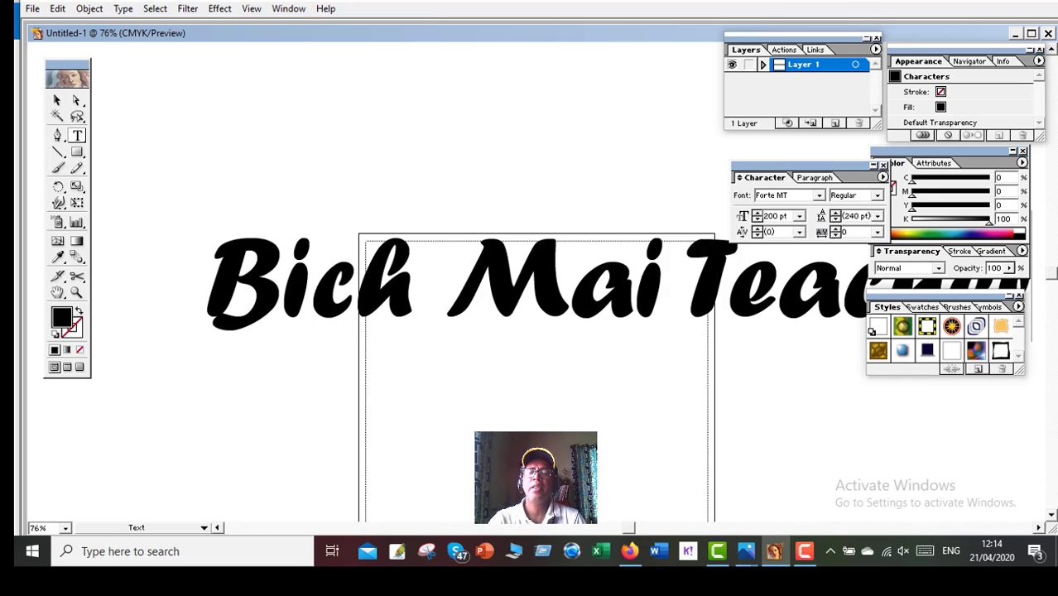
key("BackSpace")
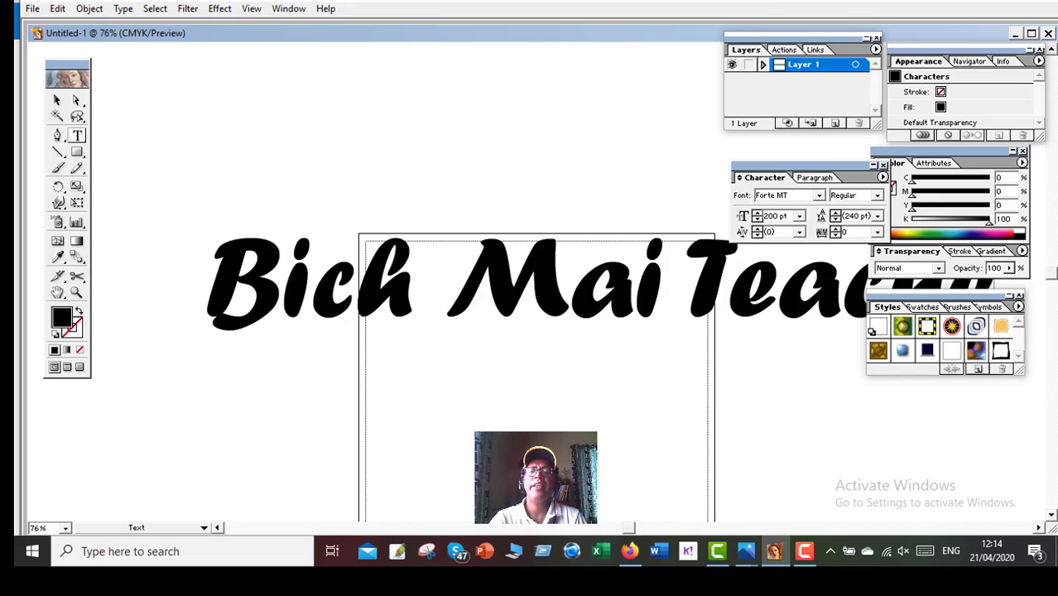
key("BackSpace")
key("BackSpace")
key("BackSpace")
key("BackSpace")
key("BackSpace")
key("BackSpace")
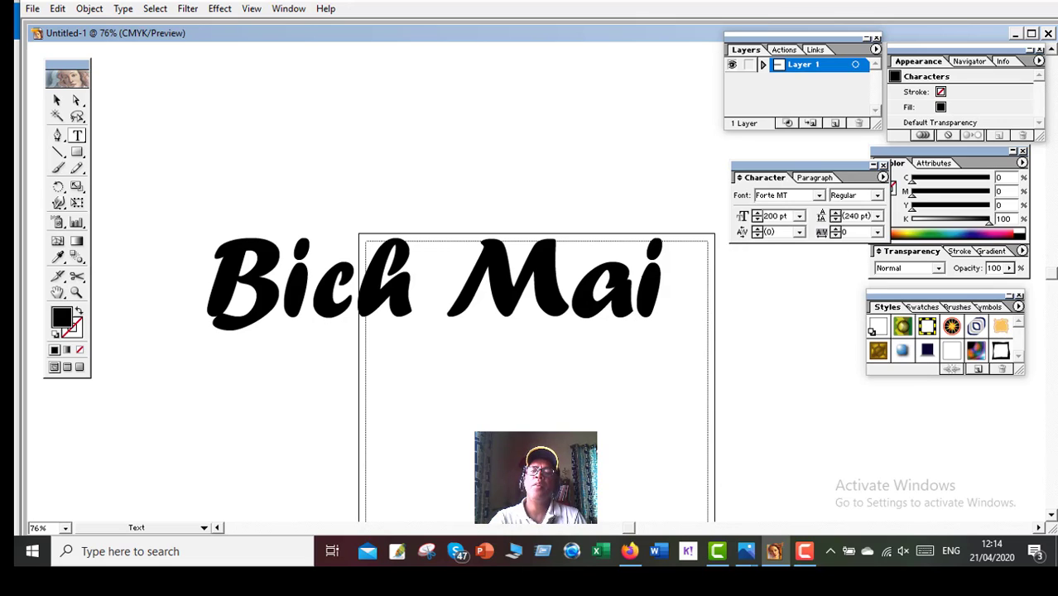
key("BackSpace")
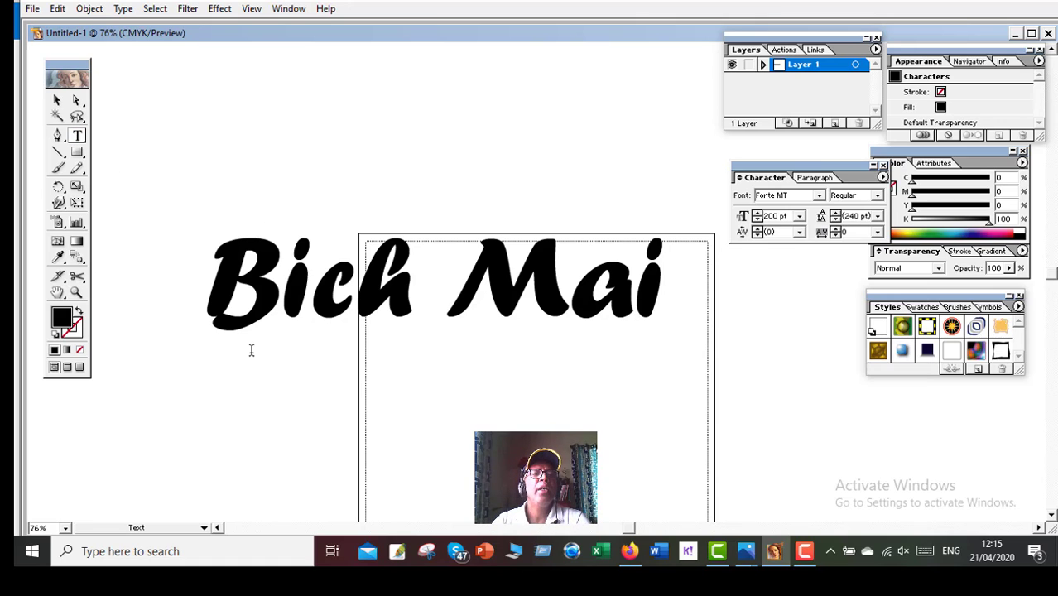
- Drag the Bich Mai text upward and fine-tune it over the page's top edge
left_click(57, 101)
left_click_drag(265, 273, 281, 190)
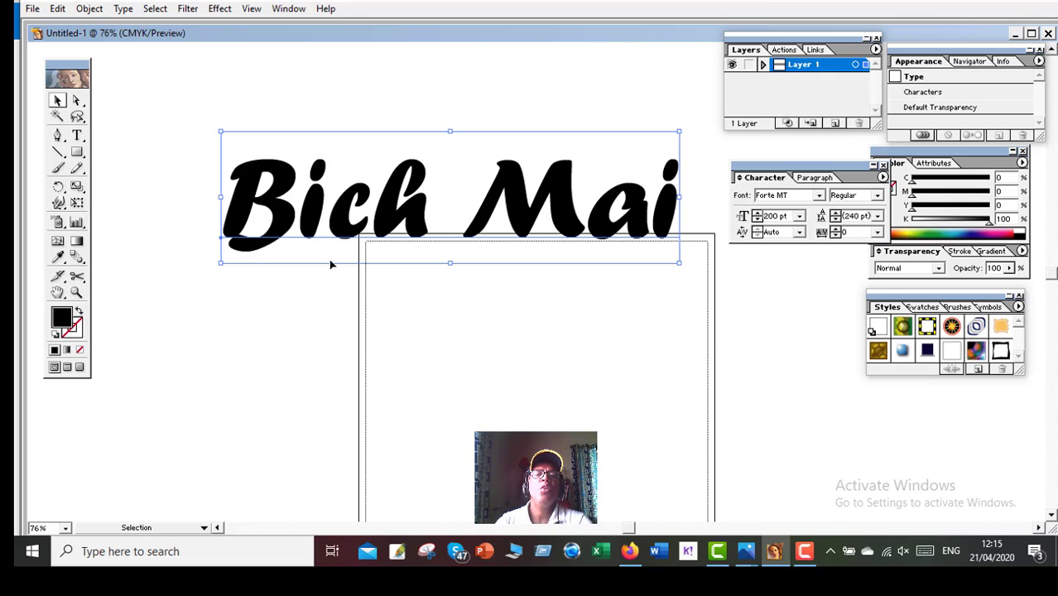
left_click_drag(365, 197, 342, 170)
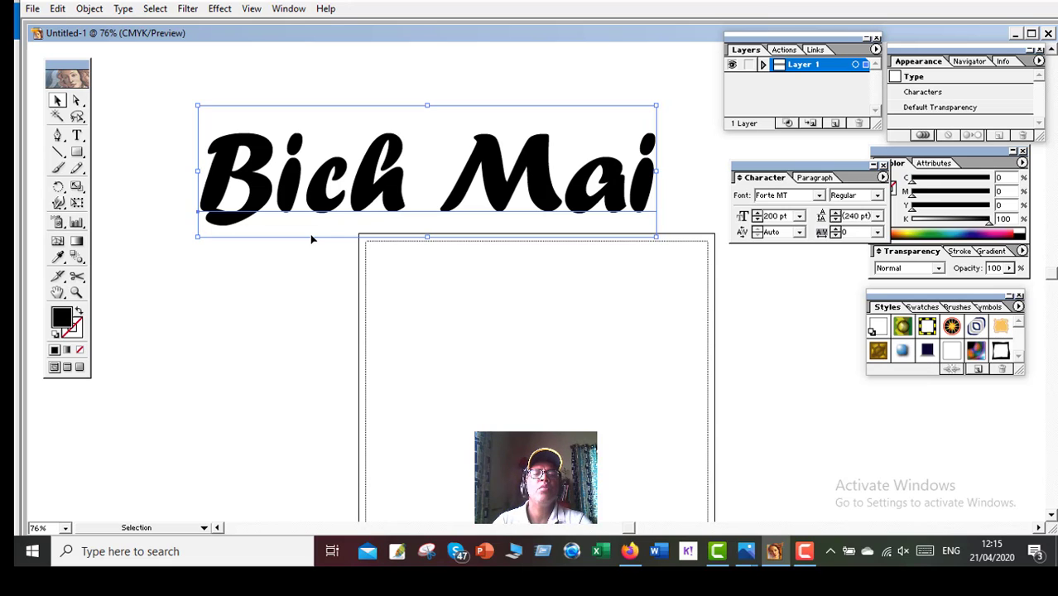
left_click_drag(364, 183, 375, 204)
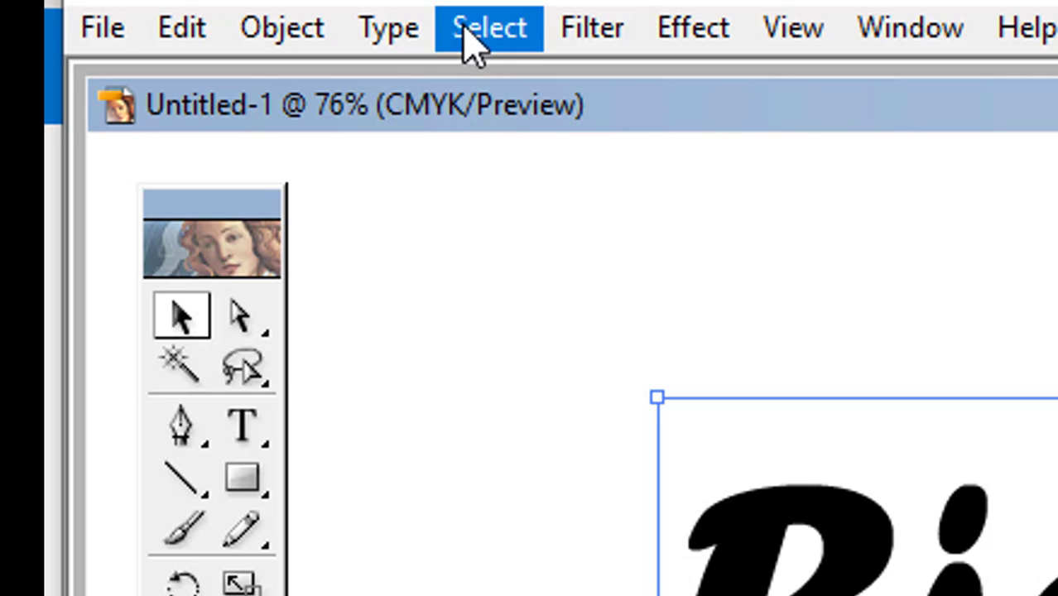
- Convert the Bich Mai text to outlines and zoom to 300% to inspect the anchors
left_click(403, 46)
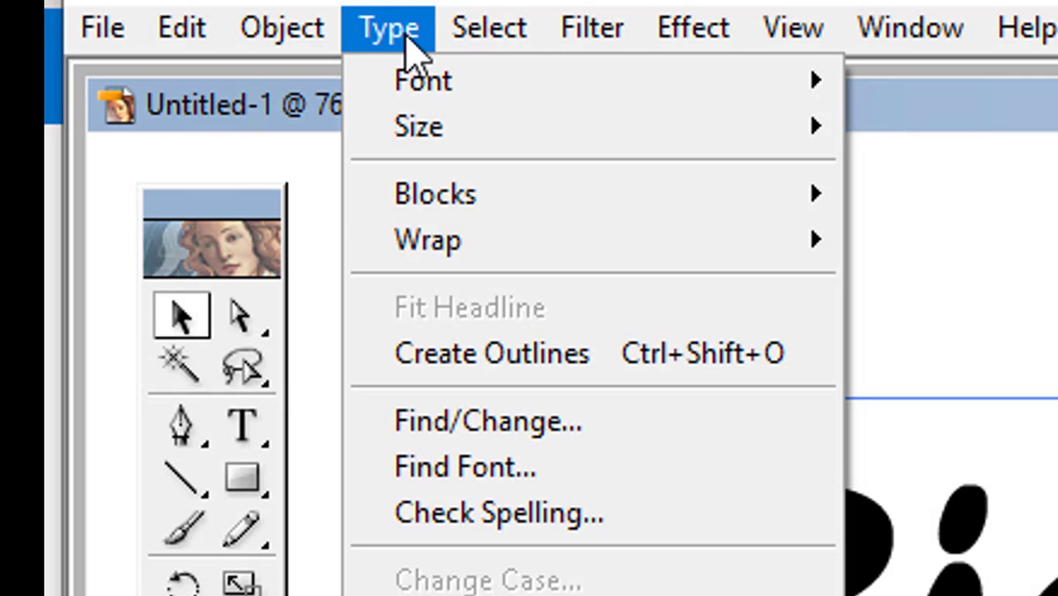
left_click(507, 377)
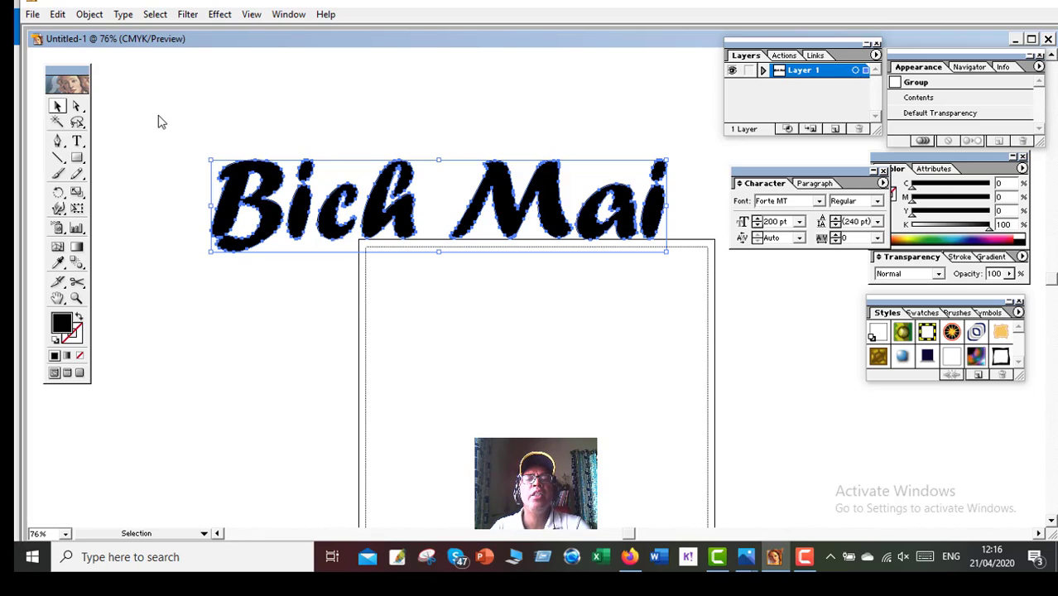
left_click(76, 298)
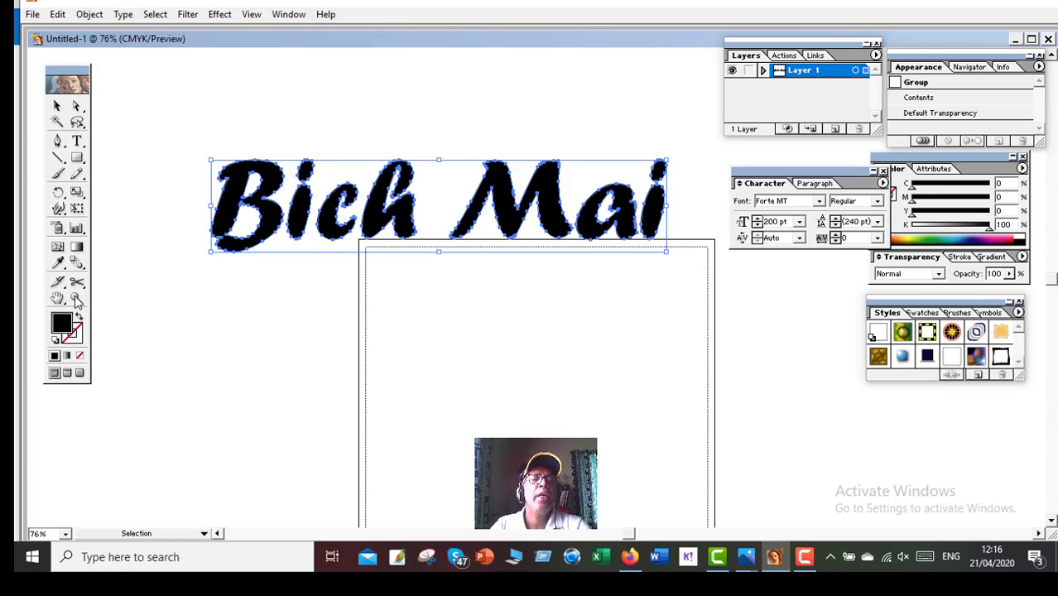
left_click(243, 215)
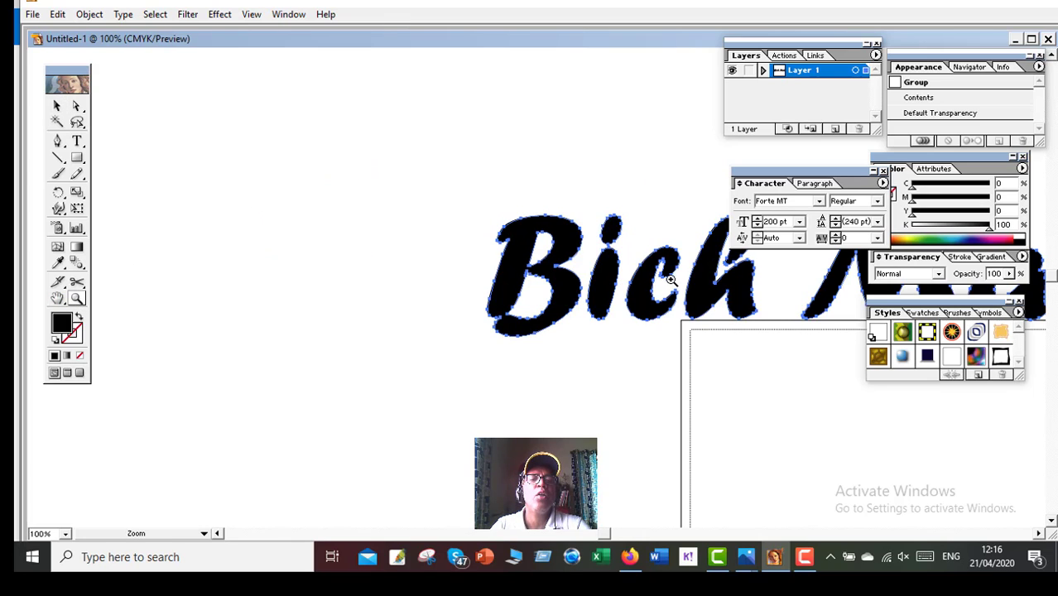
left_click(696, 287)
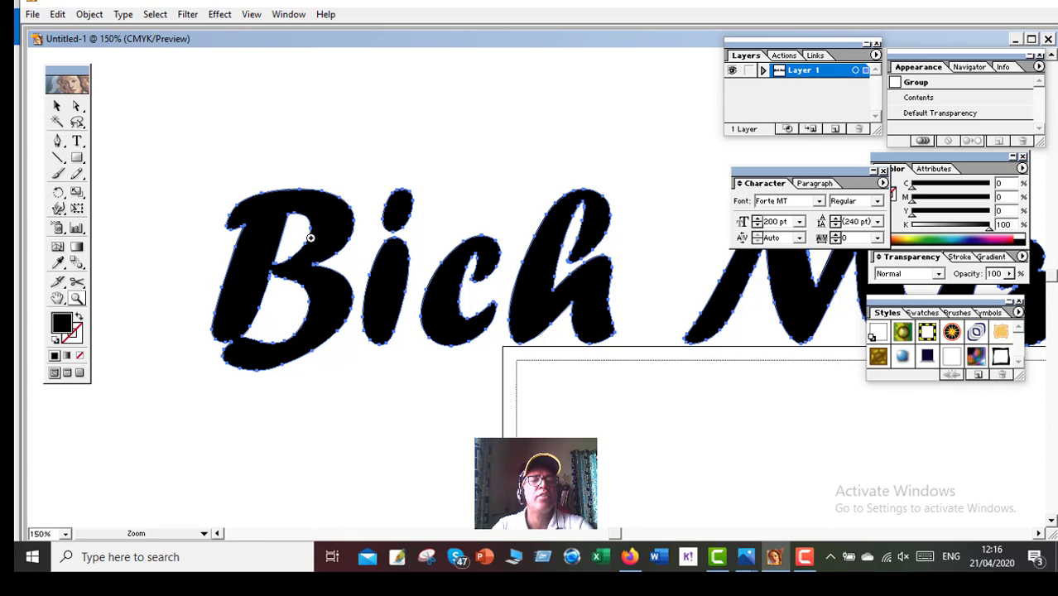
left_click(347, 252)
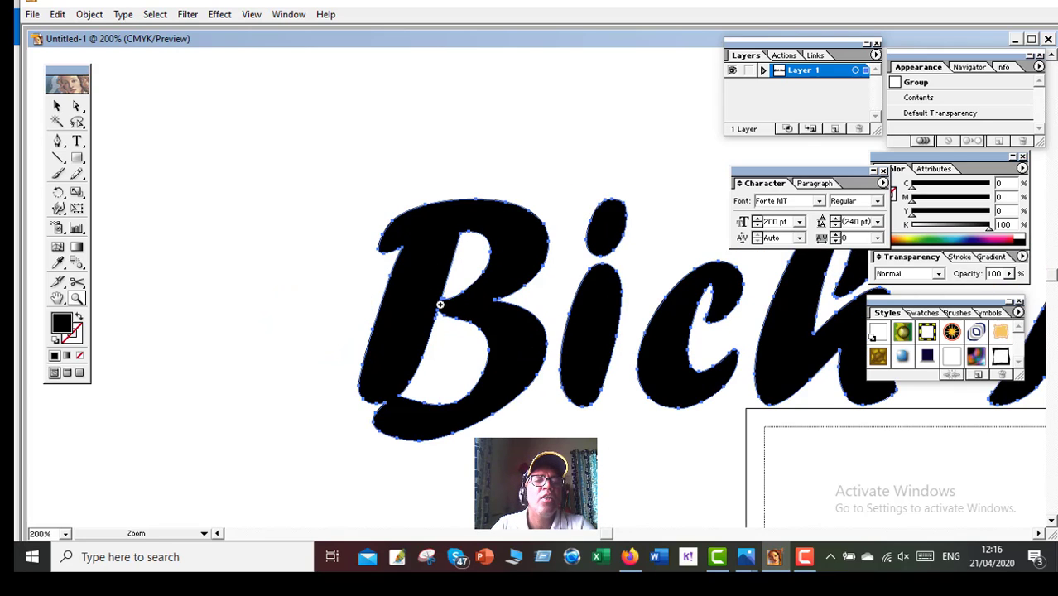
left_click(545, 271)
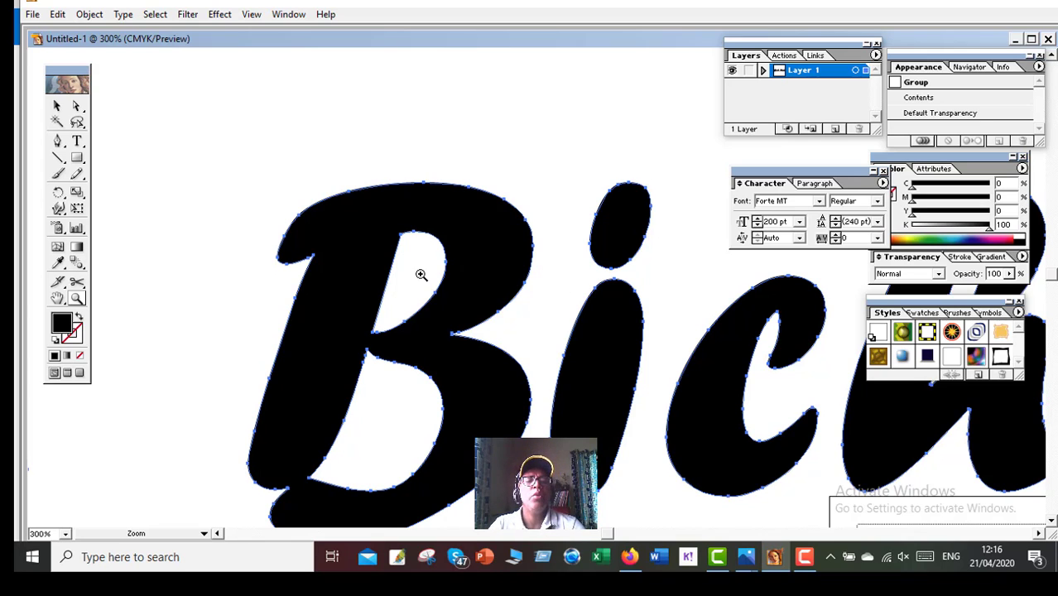
- Return the view to 100% showing all of Bich Mai, with the Character panel moved aside
left_click(556, 266, "alt")
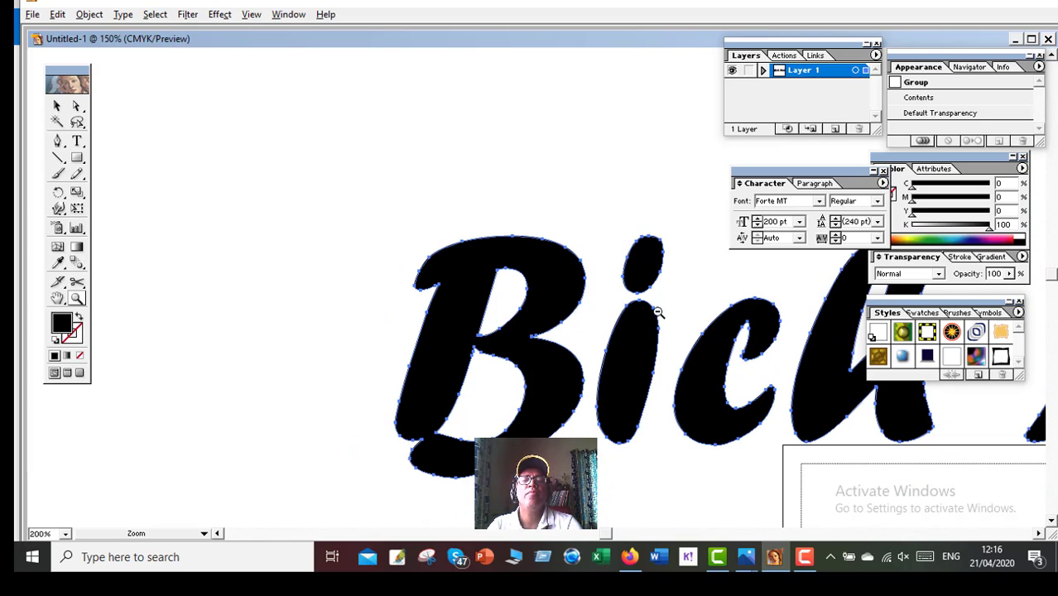
left_click(661, 312, "alt")
left_click(706, 323, "alt")
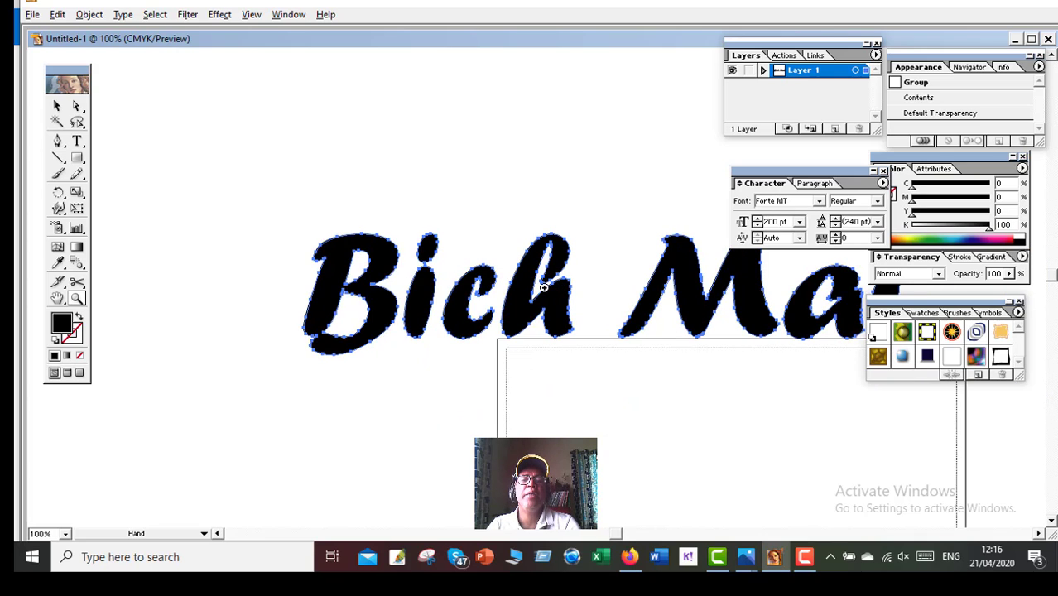
mouse_move(547, 282)
left_mouse_down()
mouse_move(431, 280)
mouse_move(413, 197)
left_mouse_up()
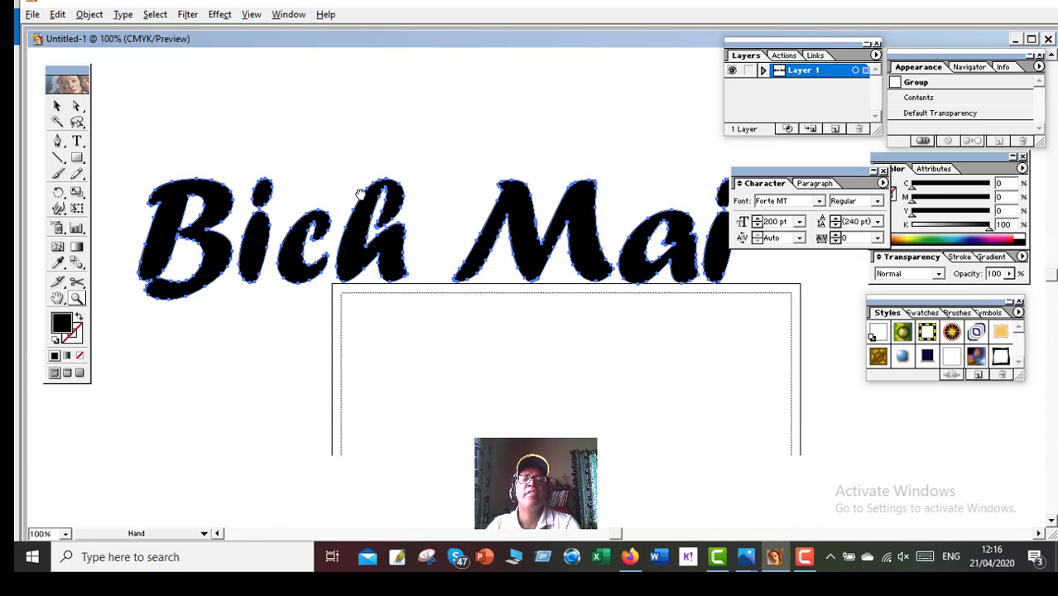
left_click(458, 207, "alt")
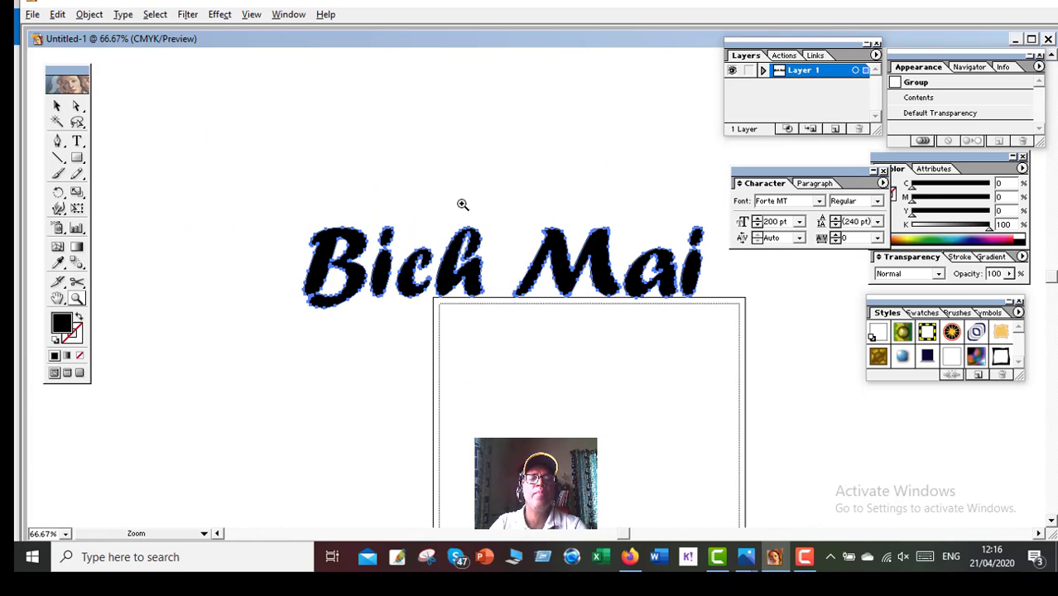
left_click(472, 267)
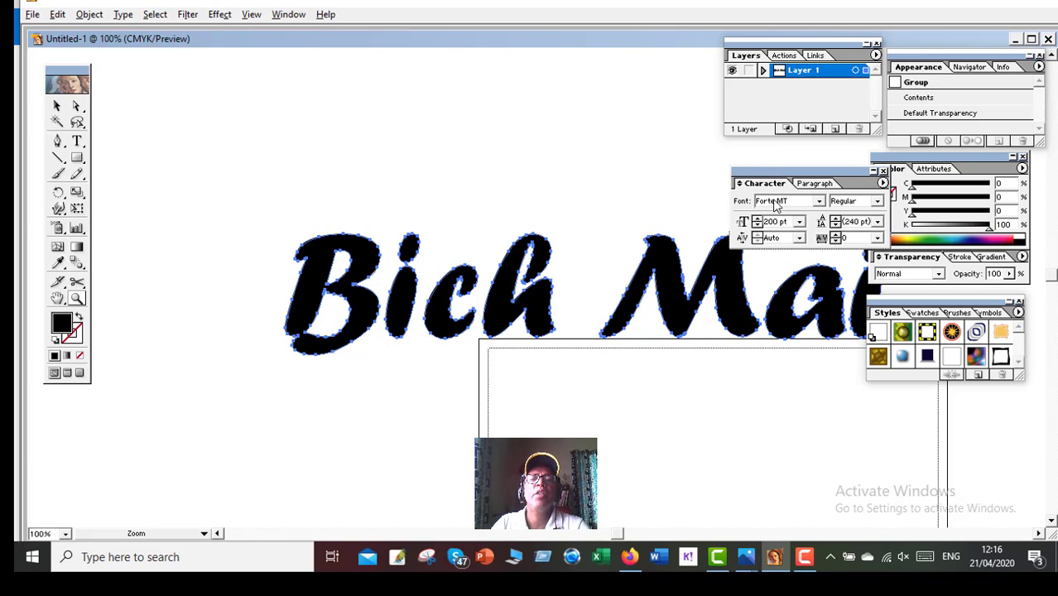
left_click_drag(777, 170, 631, 65)
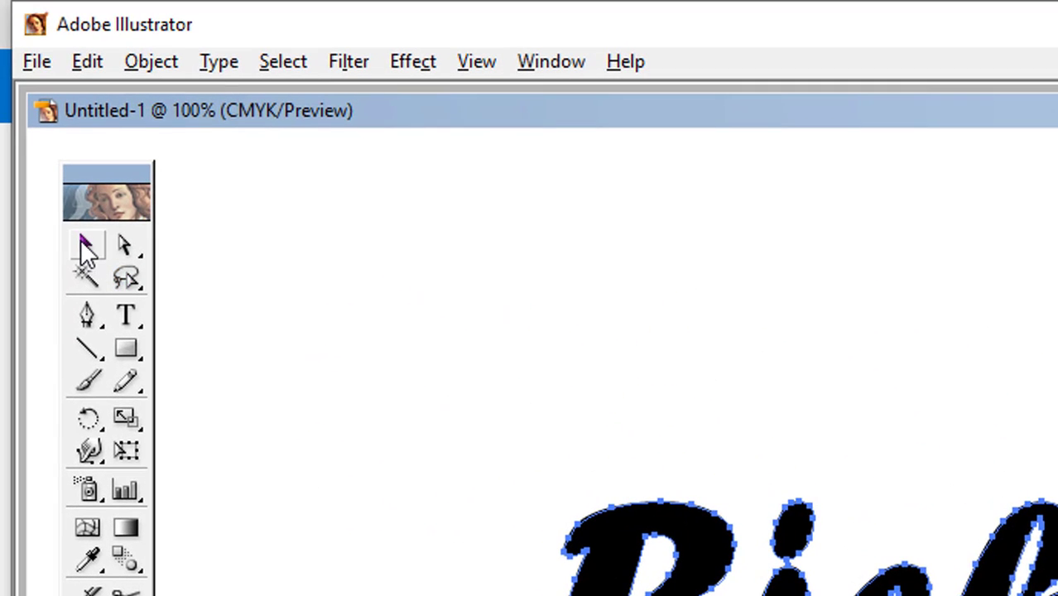
- Switch from the Selection tool to the Direct Selection tool
left_click(83, 242)
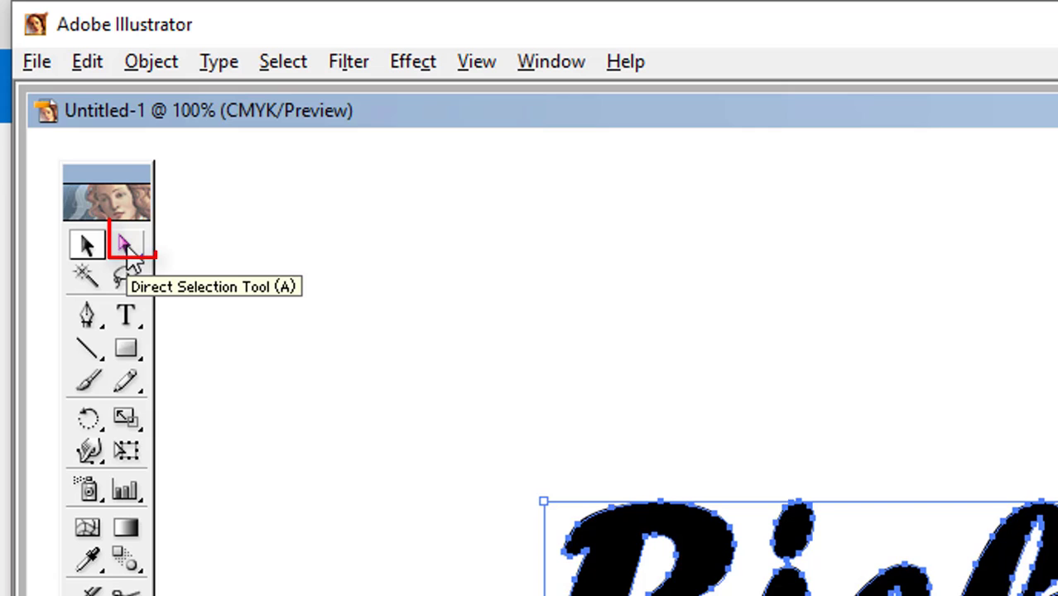
left_click(127, 244)
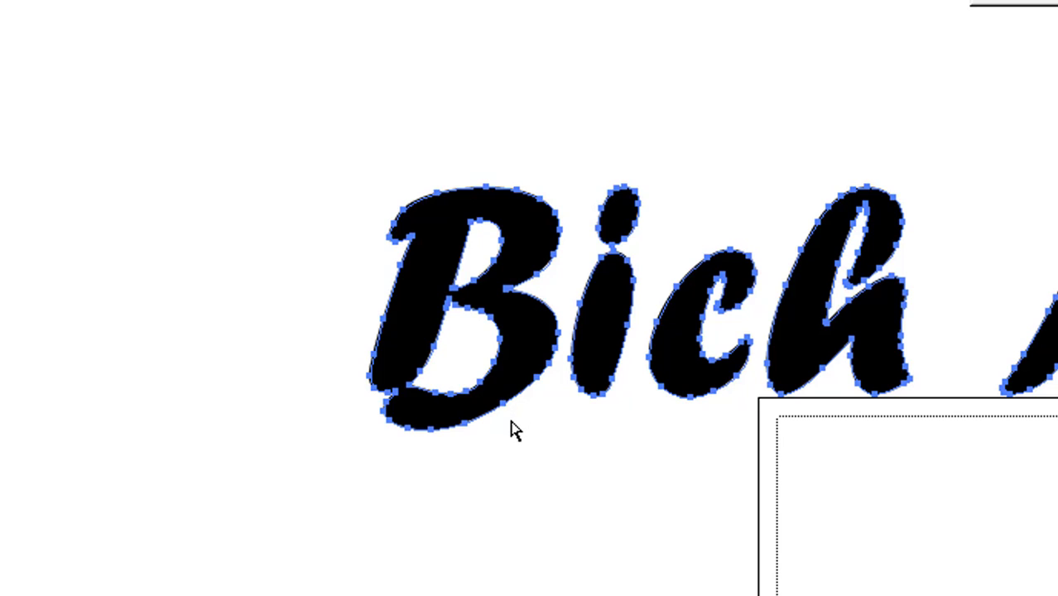
- Select anchor points of the B's lower counter and delete them, leaving a jagged notch
left_click(480, 455)
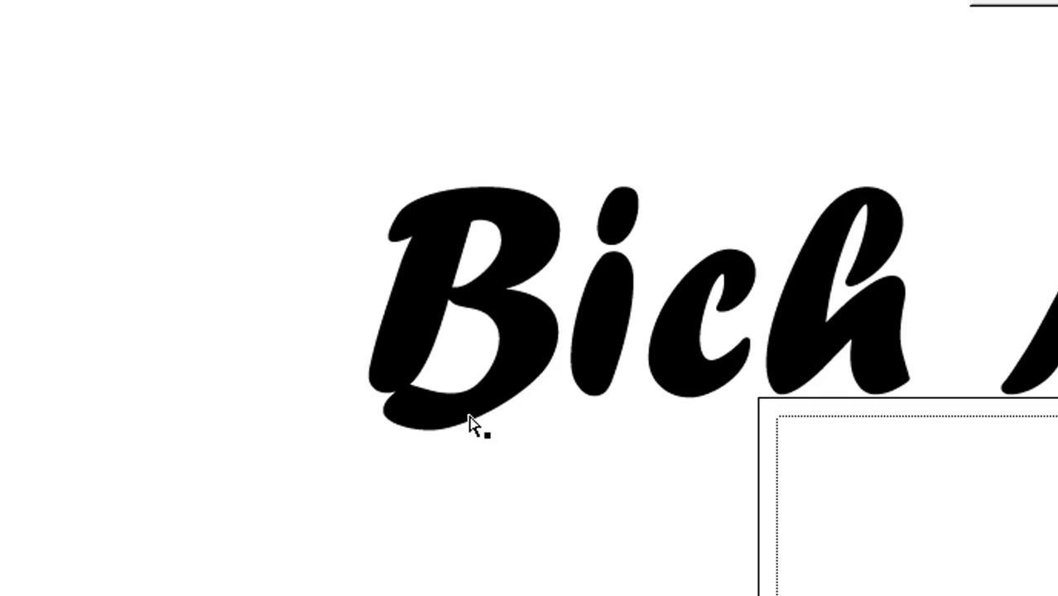
left_click(438, 331)
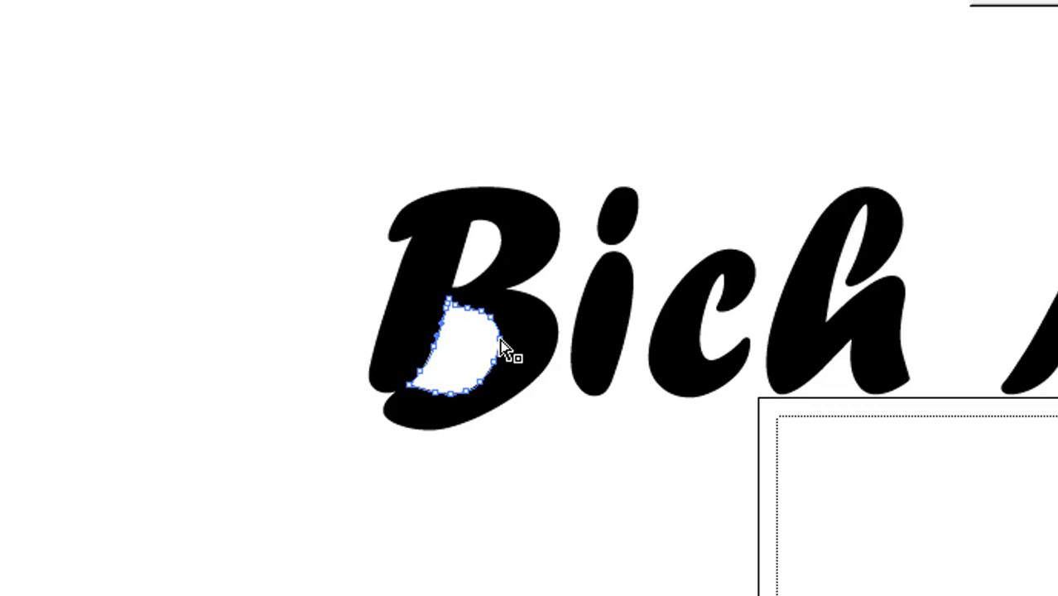
left_click(501, 342)
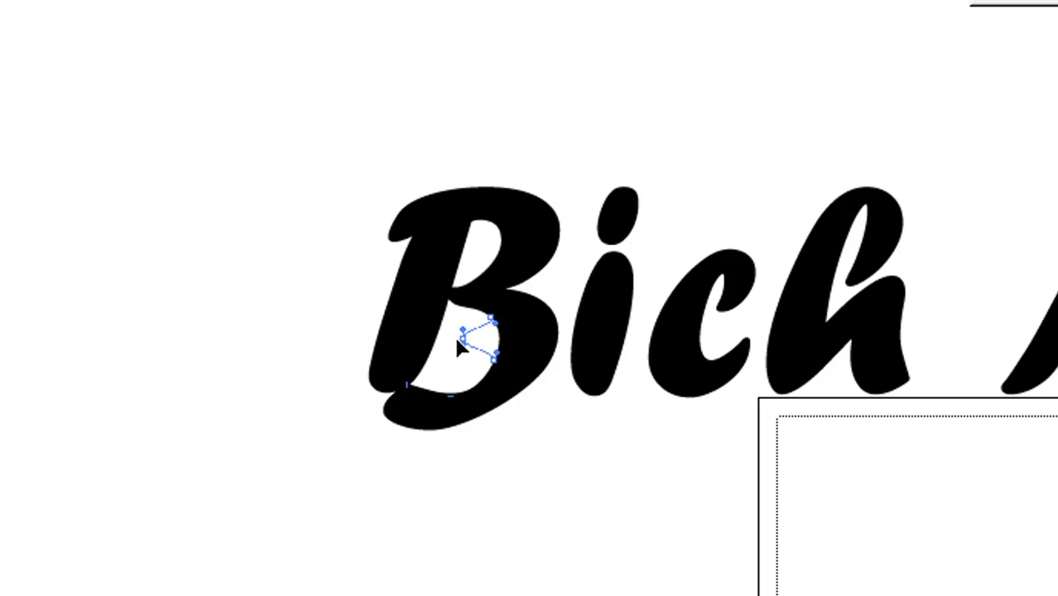
left_click(452, 343)
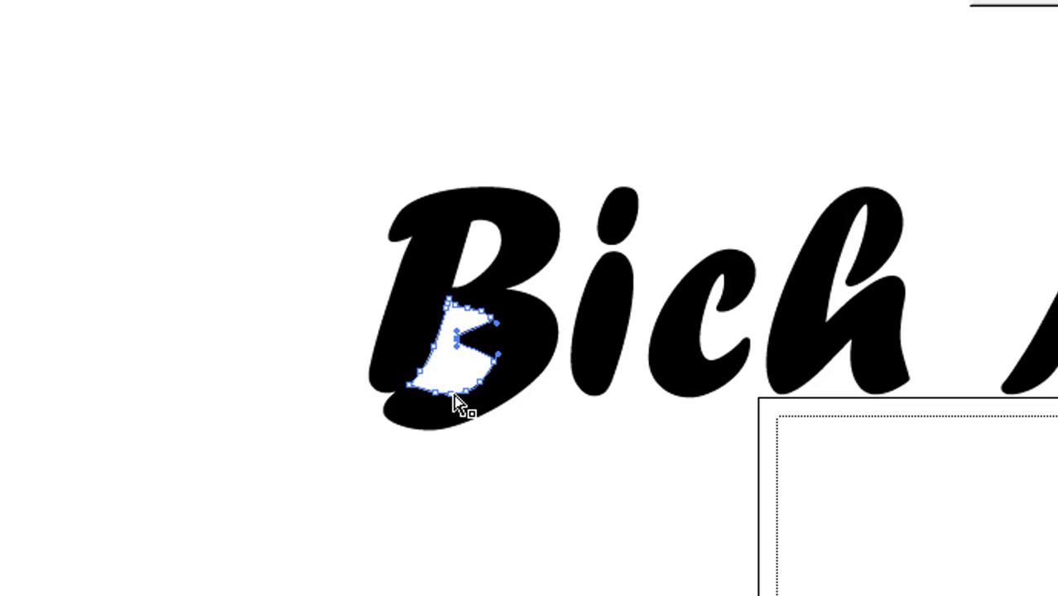
key("Delete")
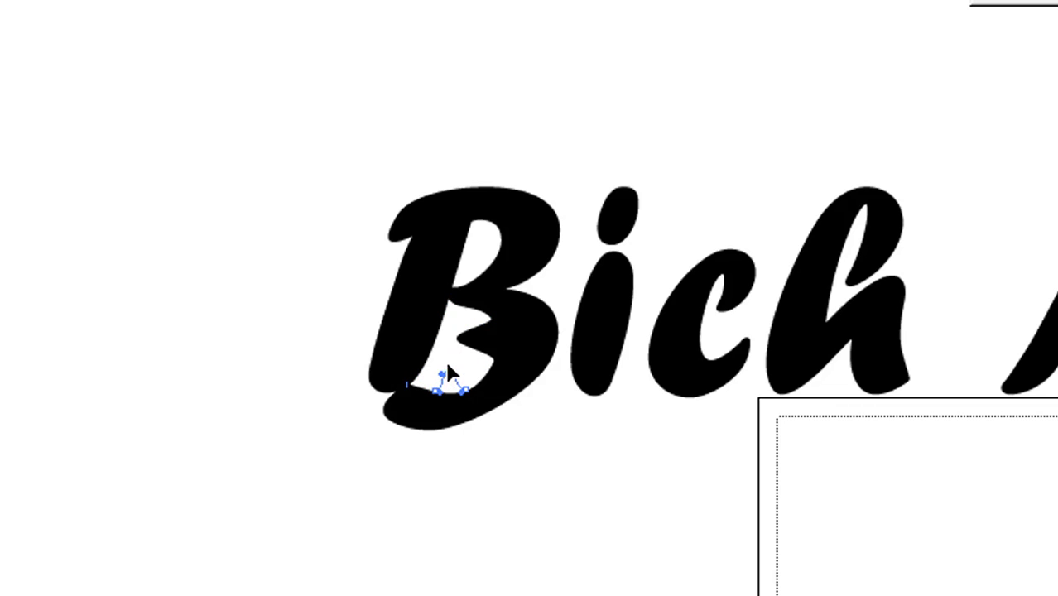
key("ctrl+z")
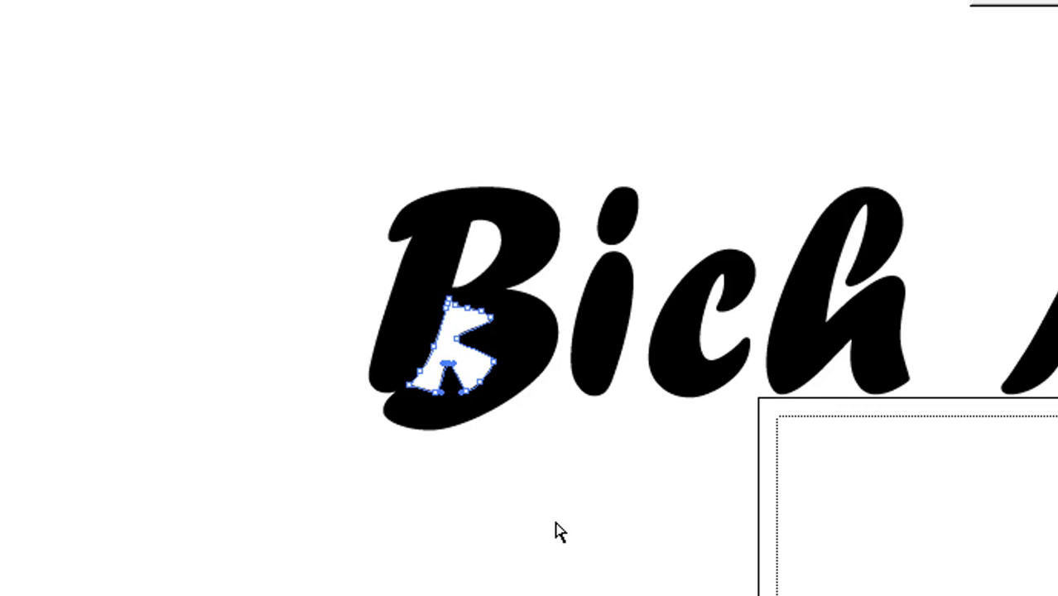
key("Delete")
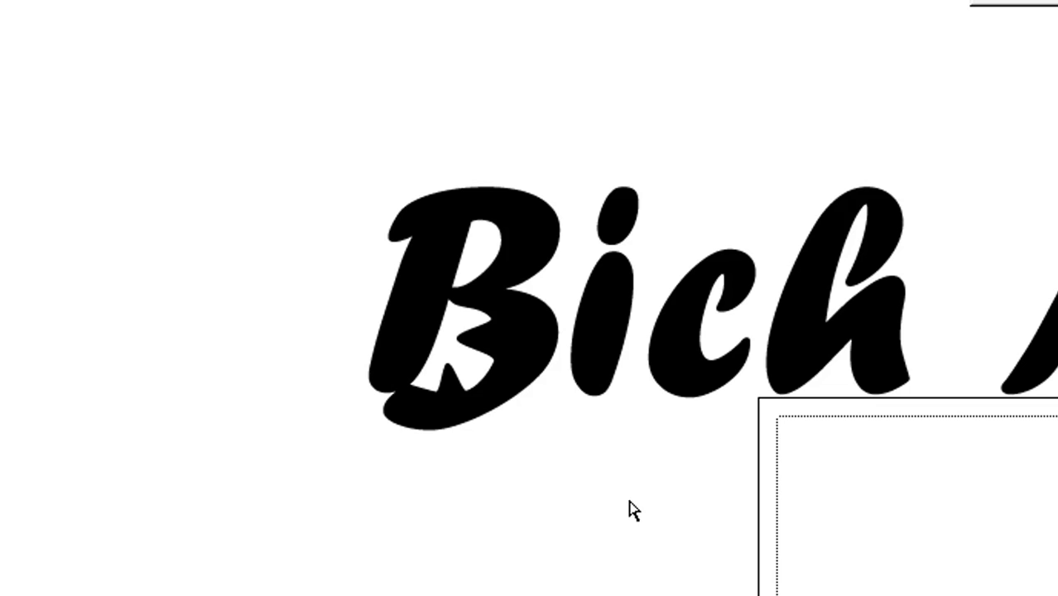
- Select the i's stem and redraw part of its outline freehand into a narrower indent
left_click(619, 305)
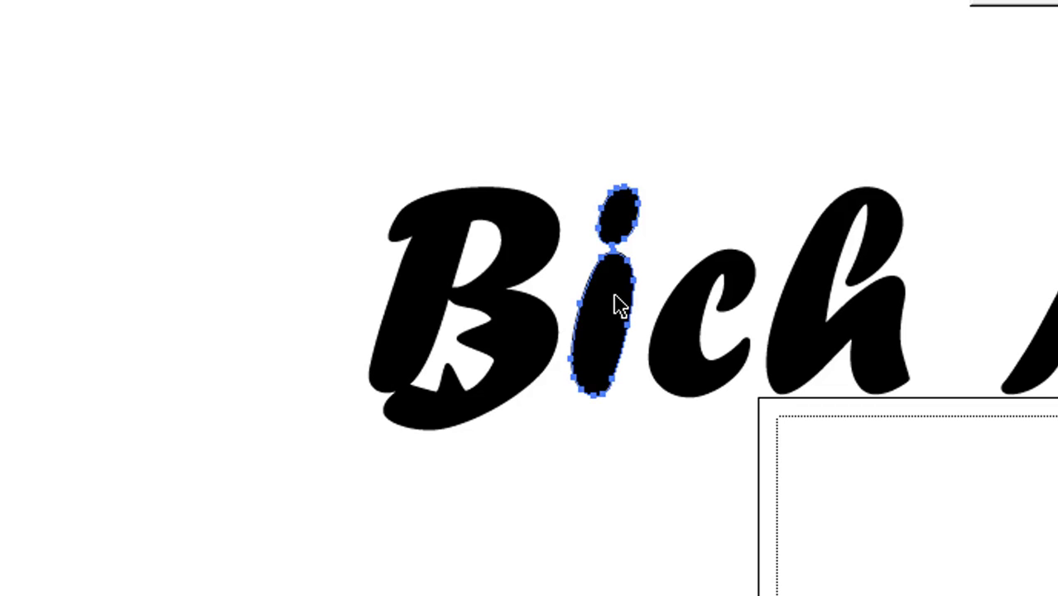
left_click(637, 463)
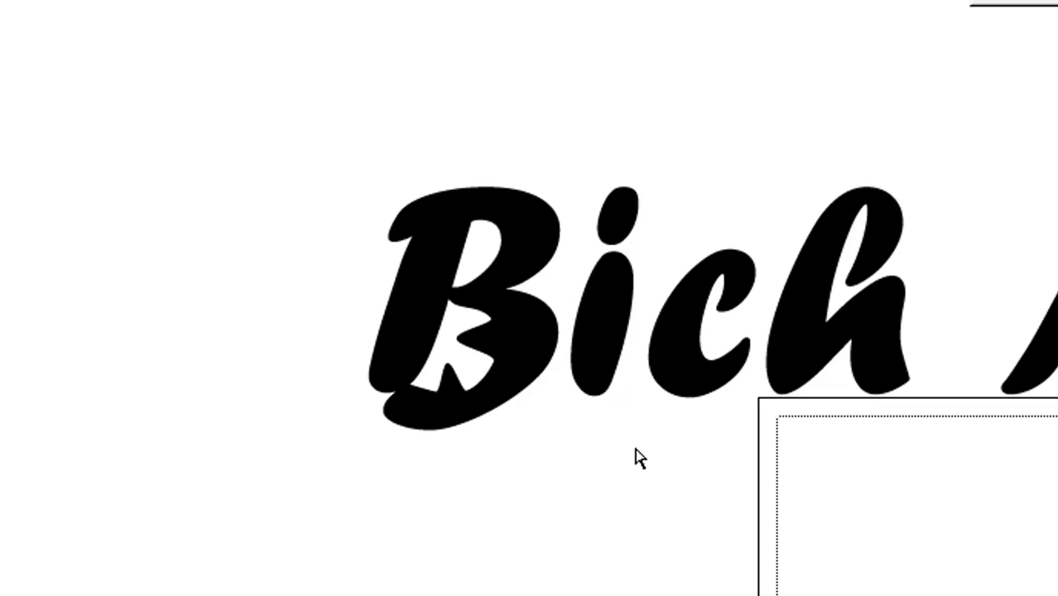
left_click(628, 264)
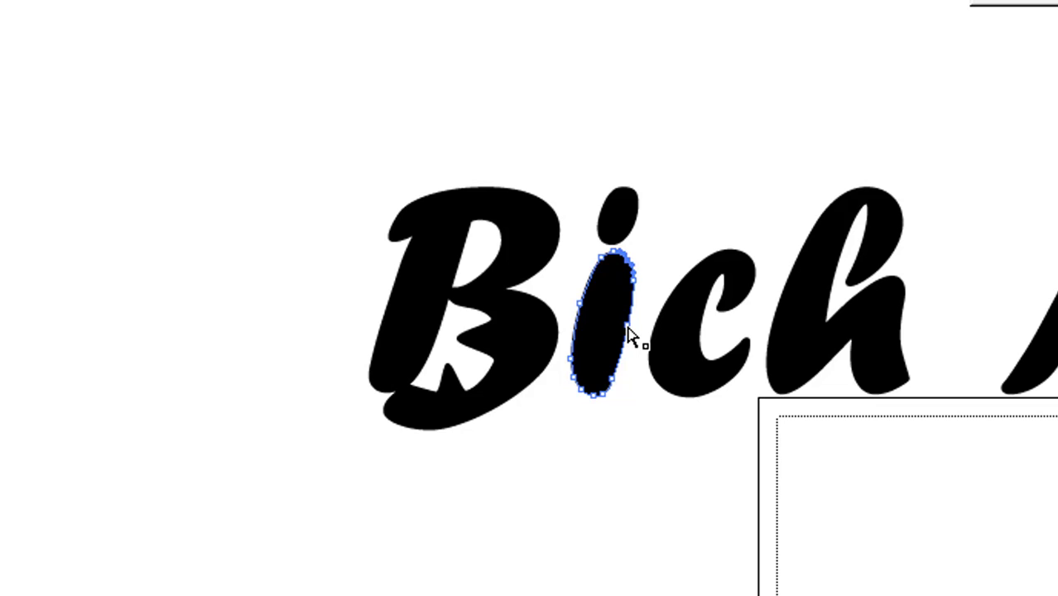
key("ctrl+z")
left_click_drag(628, 331, 601, 333)
key("ctrl+z")
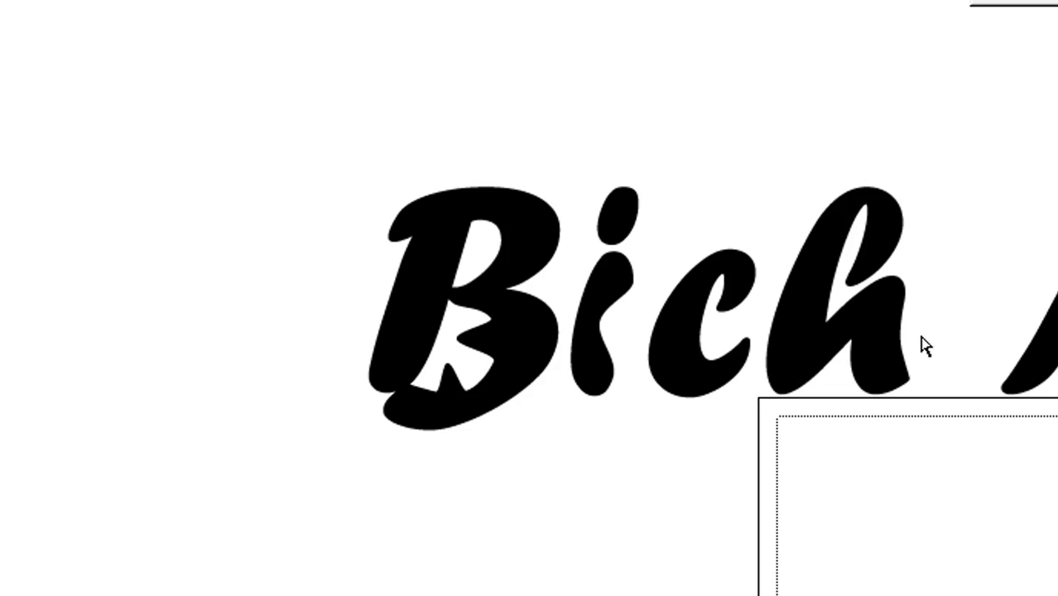
mouse_move(921, 344)
left_mouse_down()
mouse_move(791, 331)
mouse_move(406, 328)
left_mouse_up()
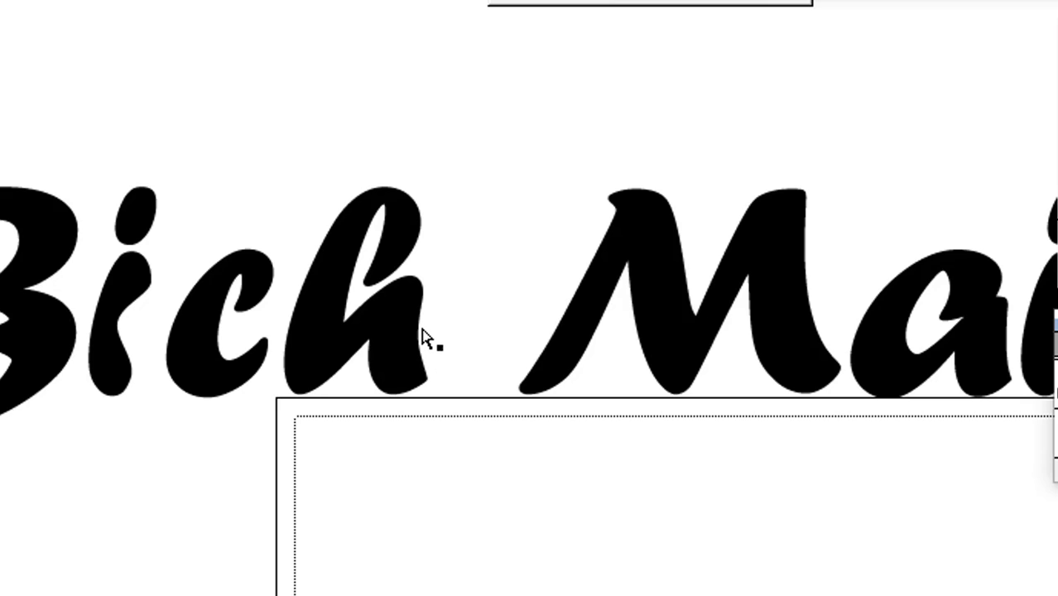
- Drag the small upper-left piece of the h inward to sharpen its top, then deselect
left_click(419, 325)
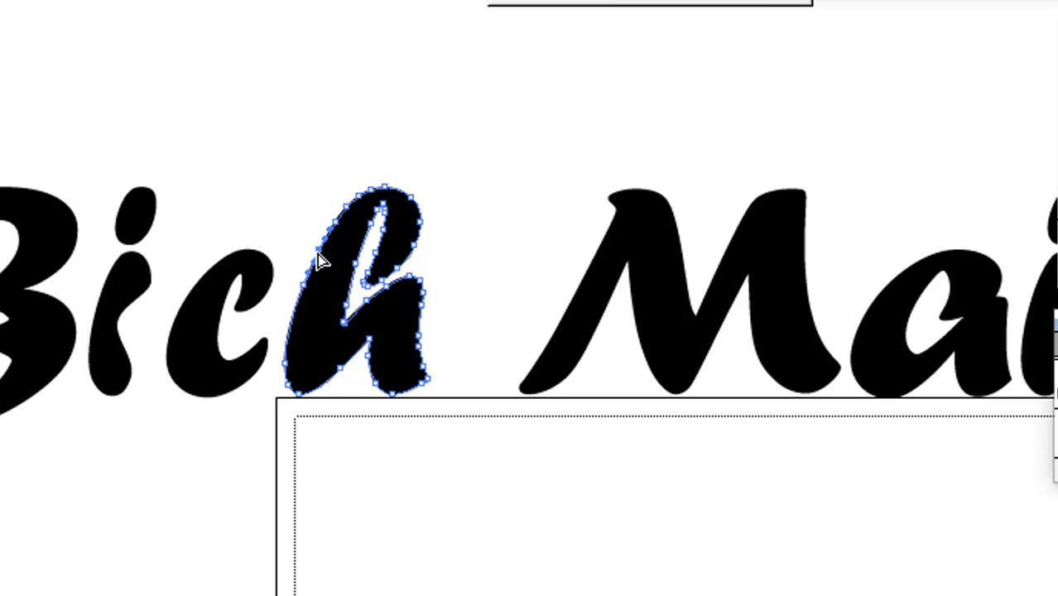
left_click(308, 225)
mouse_move(308, 225)
left_mouse_down()
mouse_move(326, 236)
mouse_move(338, 204)
left_mouse_up()
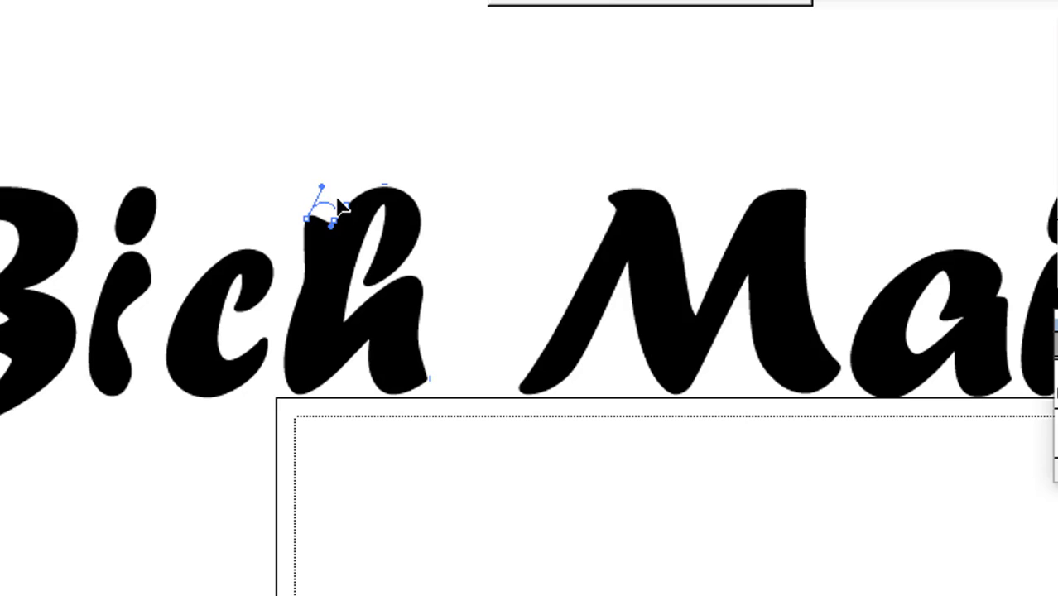
left_click(489, 309)
- Pull the M's top-left anchor up into a peak and raise its middle notch
left_click_drag(619, 366, 390, 354)
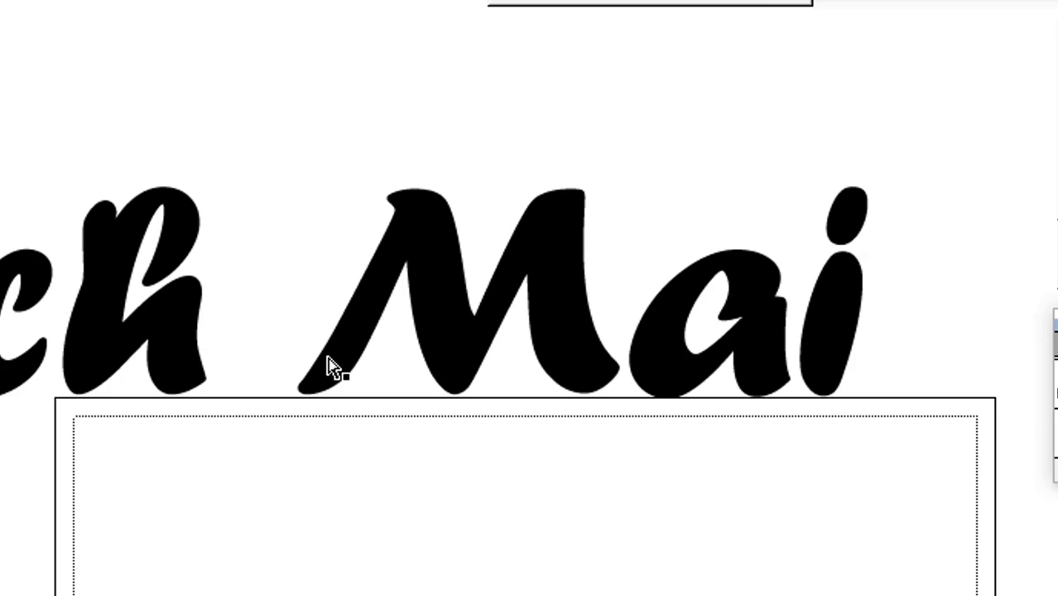
left_click(449, 218)
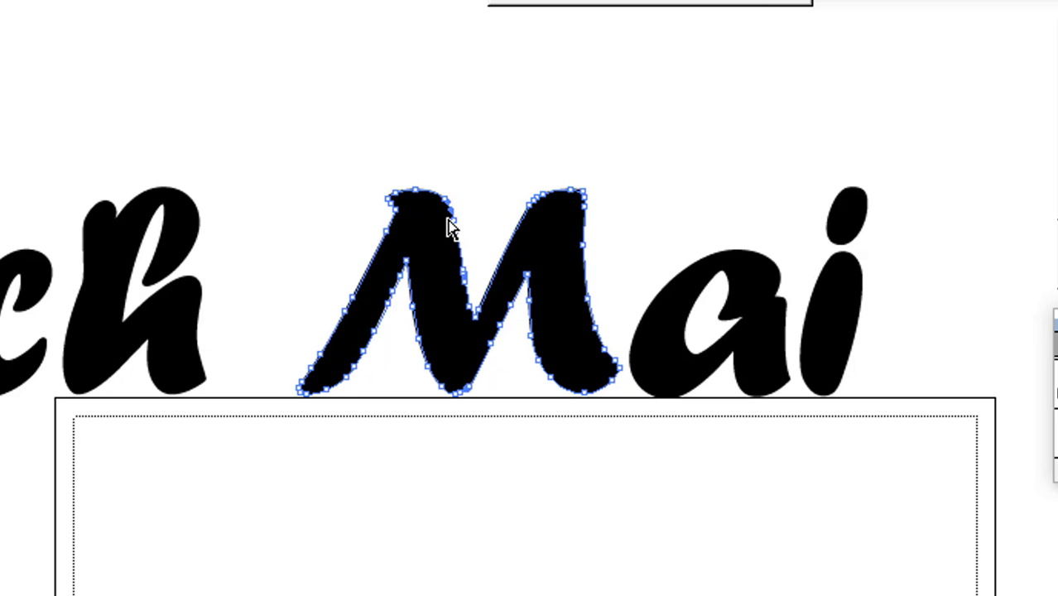
left_click_drag(446, 205, 460, 178)
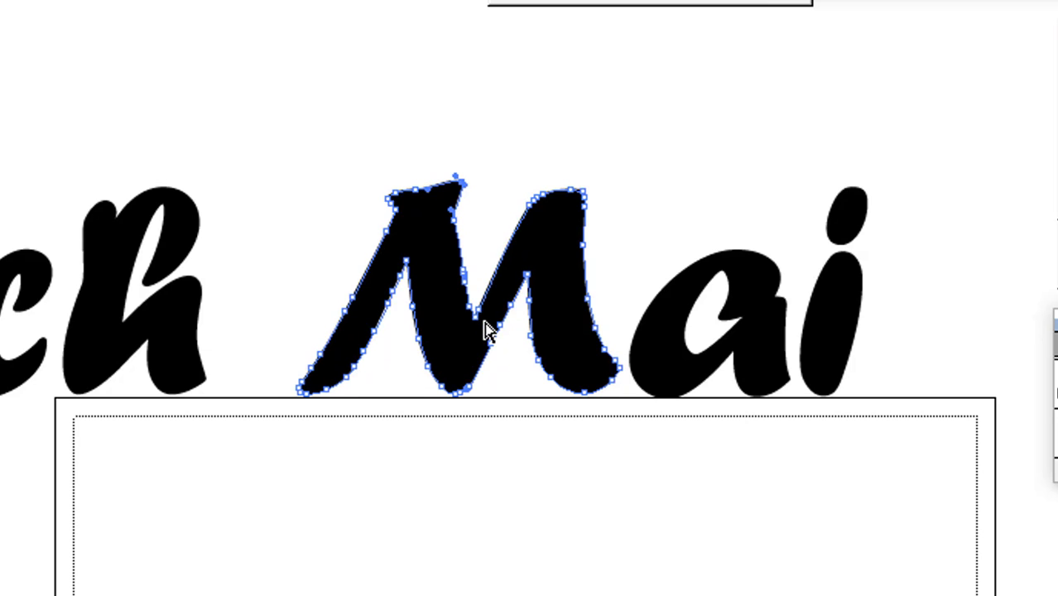
left_click_drag(479, 306, 481, 242)
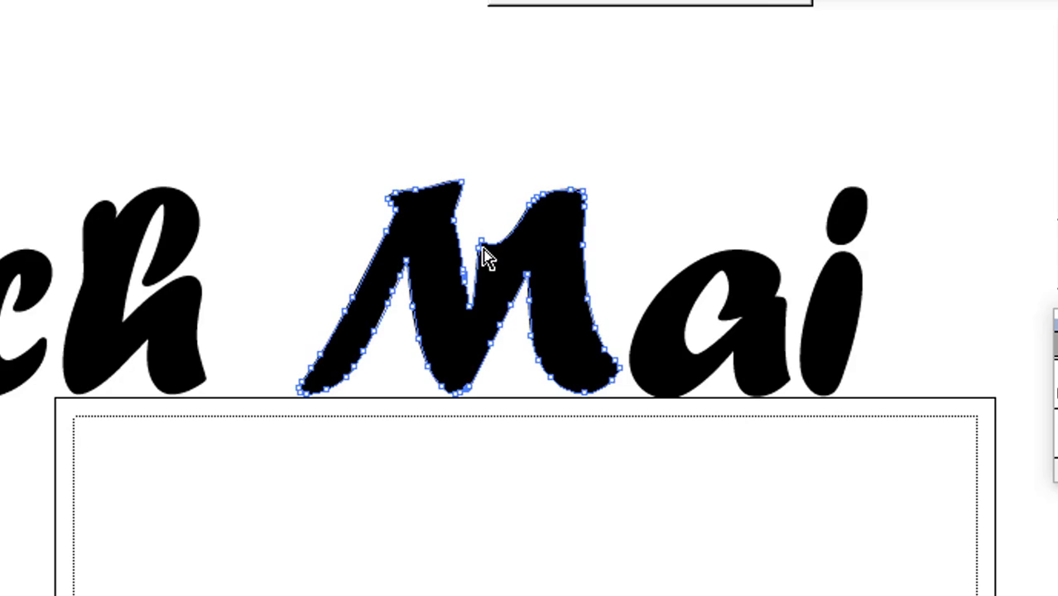
left_click(685, 224)
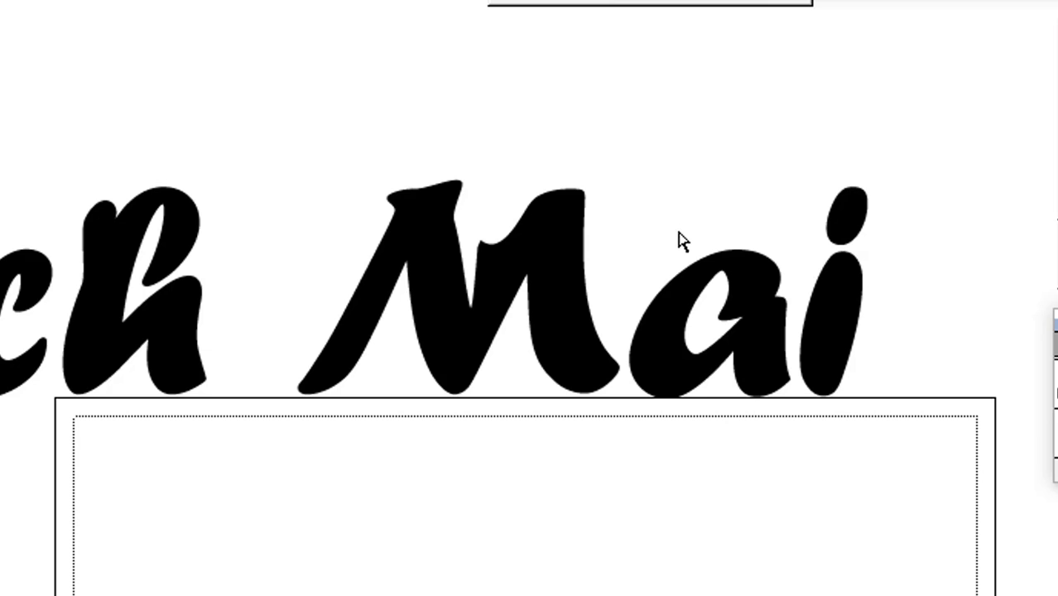
left_click(672, 311)
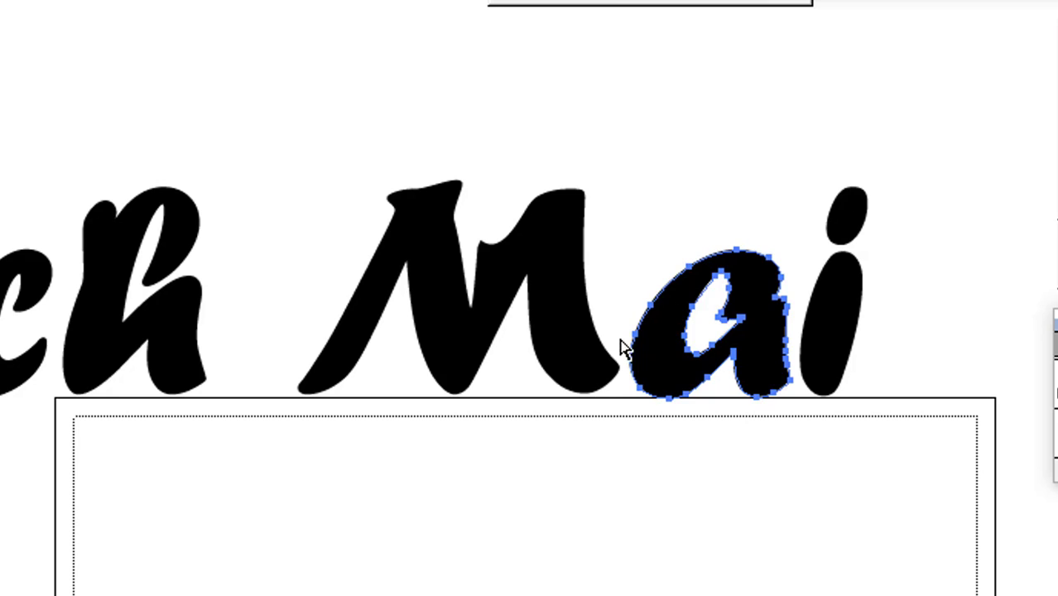
- Reshape the a by moving an anchor on its lower-left edge
left_click(675, 239)
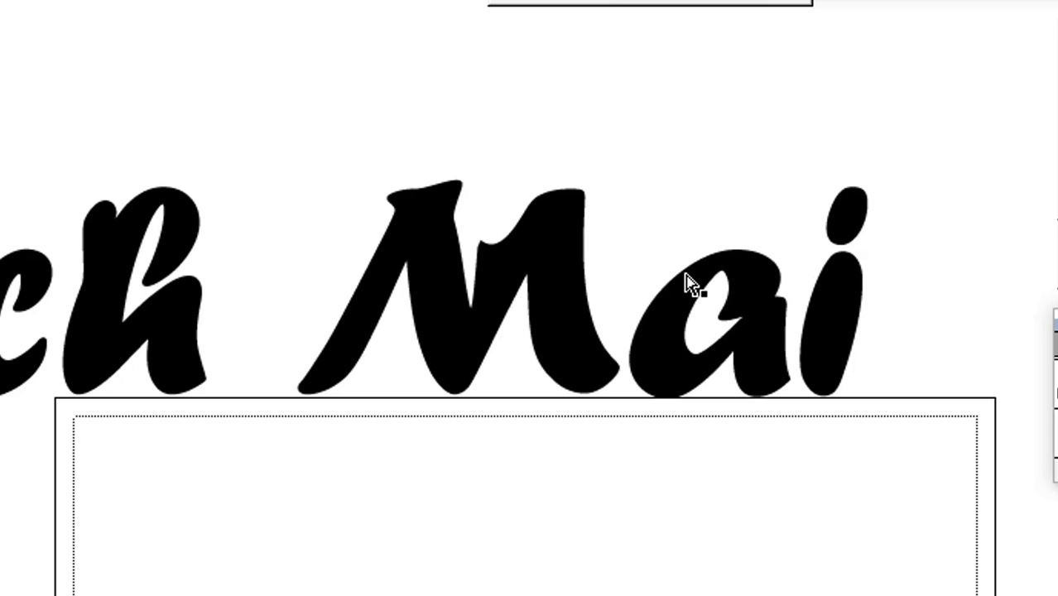
left_click(688, 282)
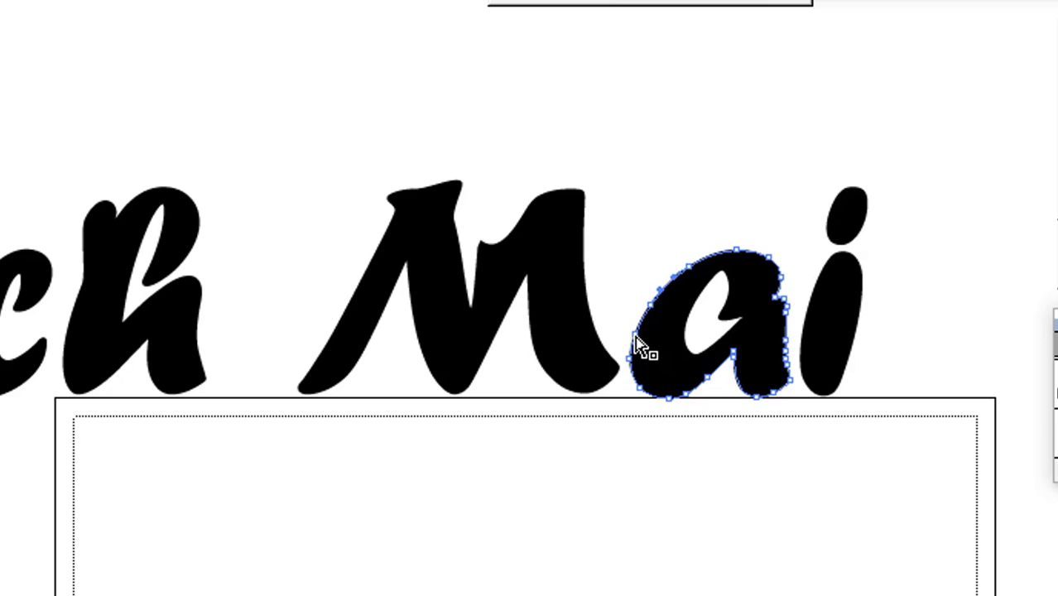
left_click(641, 347)
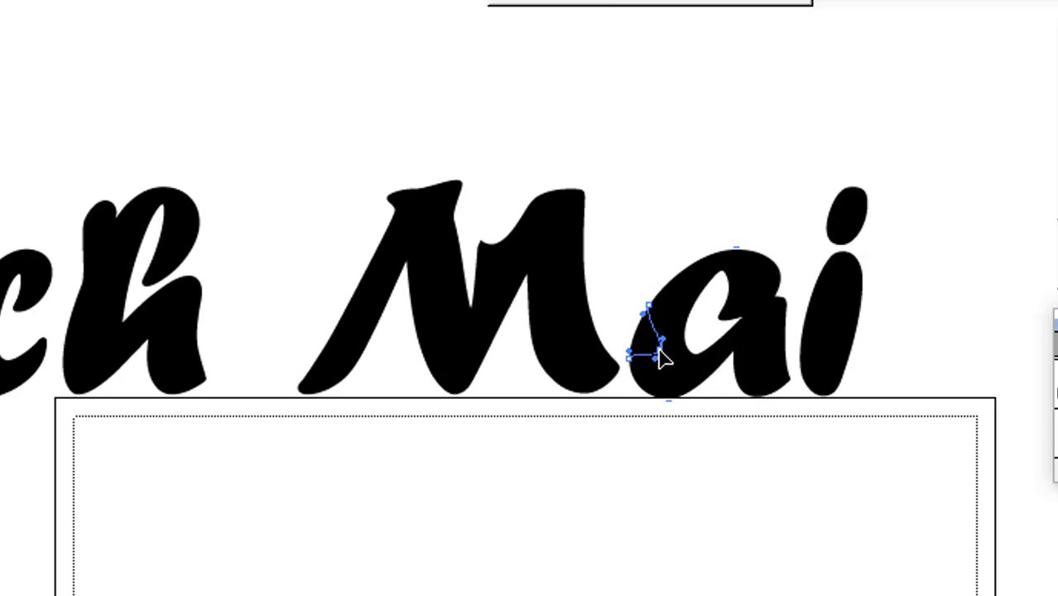
left_click(668, 358)
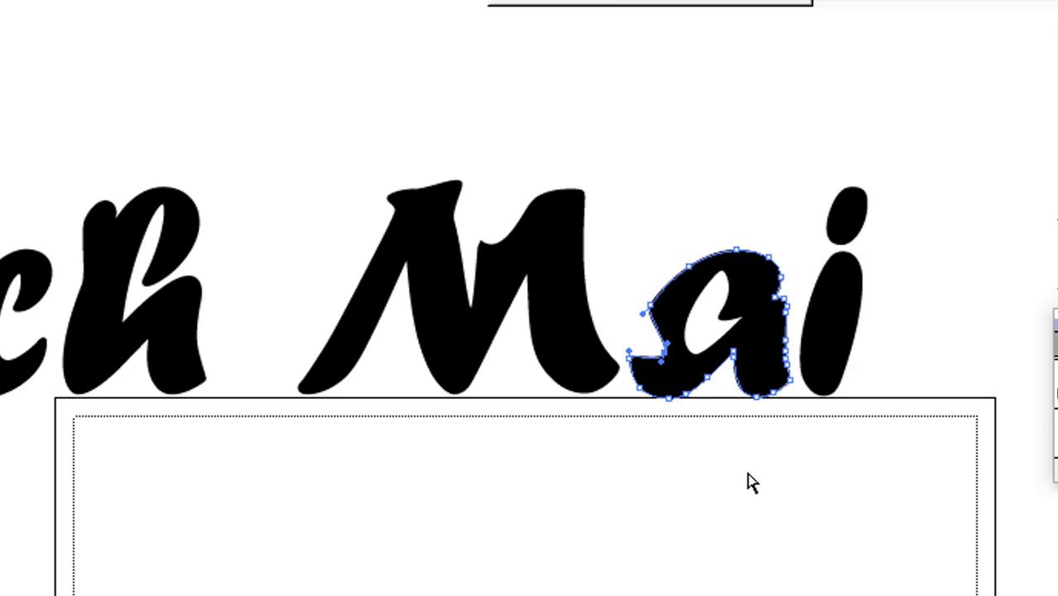
left_click(754, 488)
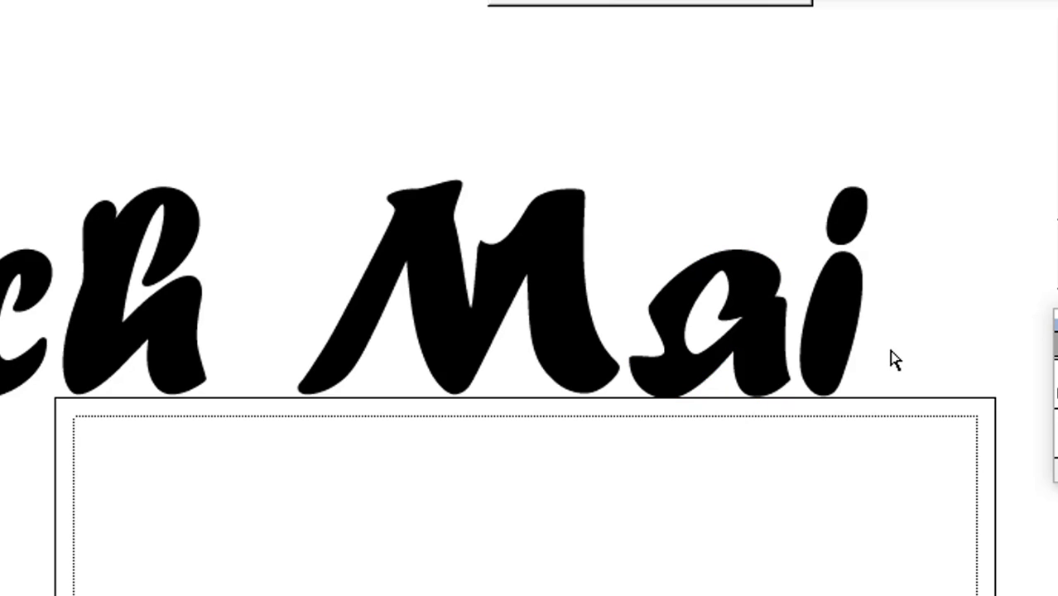
- Notch the i's dot by pulling its bottom anchor inward
left_click(853, 222)
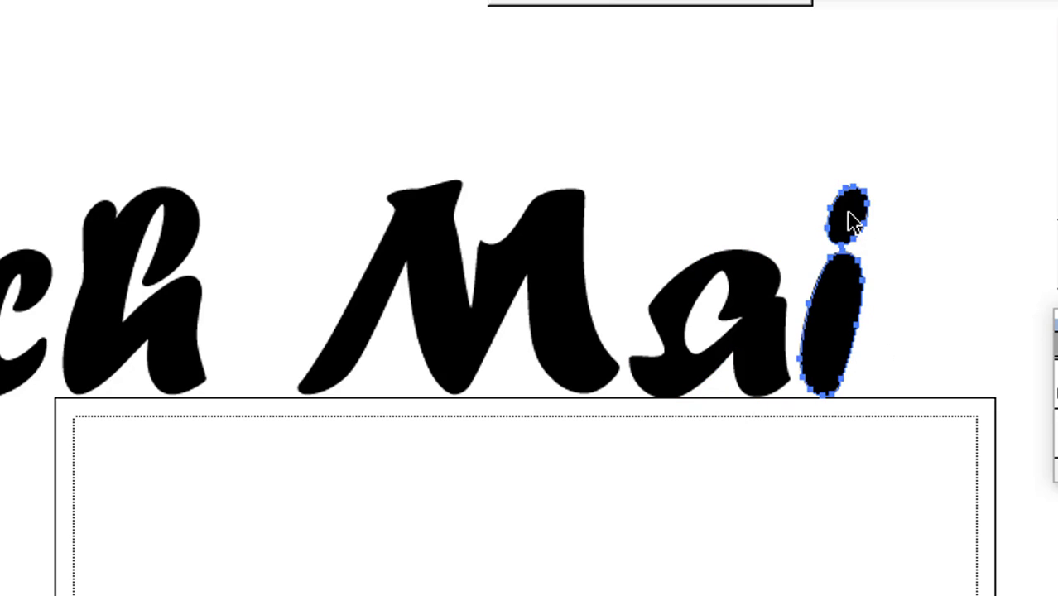
left_click(891, 220)
left_click(855, 209)
left_click(886, 220)
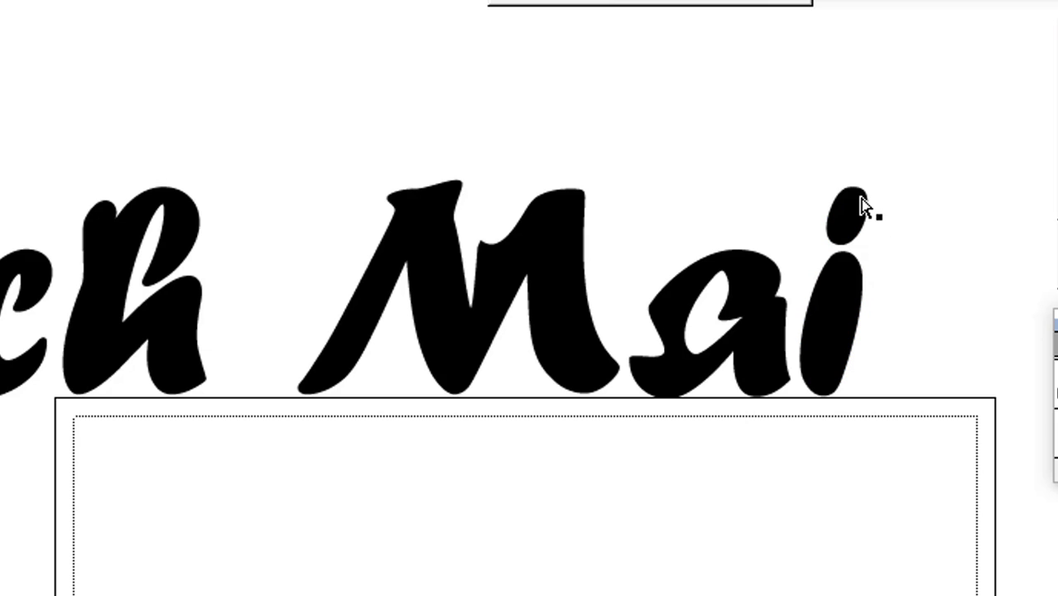
left_click(862, 203)
left_click(856, 227)
left_click_drag(850, 229, 855, 222)
left_click(907, 265)
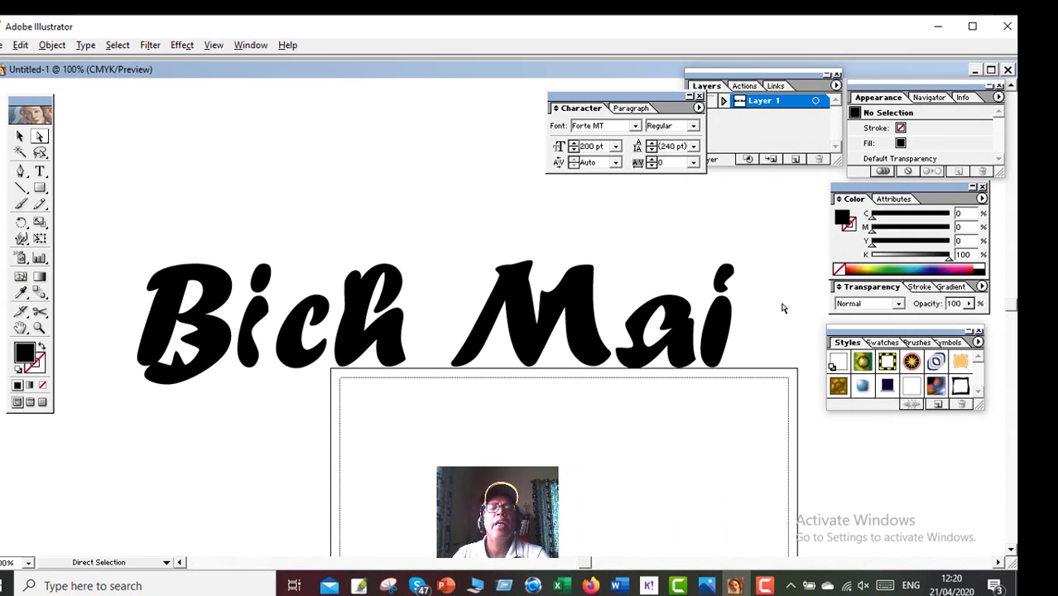
- Select the outlined B letter with the Direct Selection tool
left_click(217, 292)
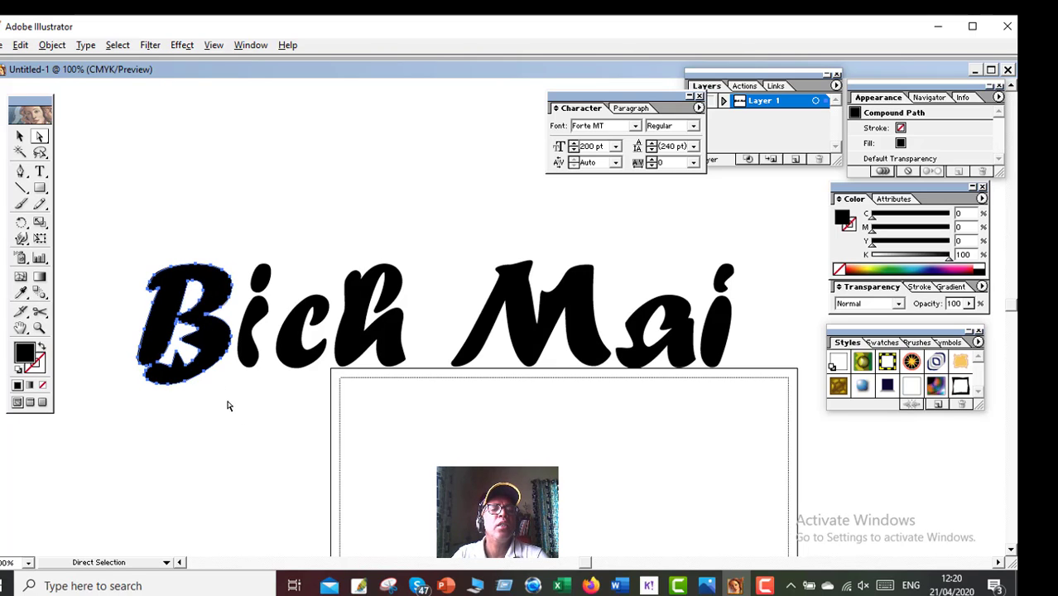
left_click(228, 402)
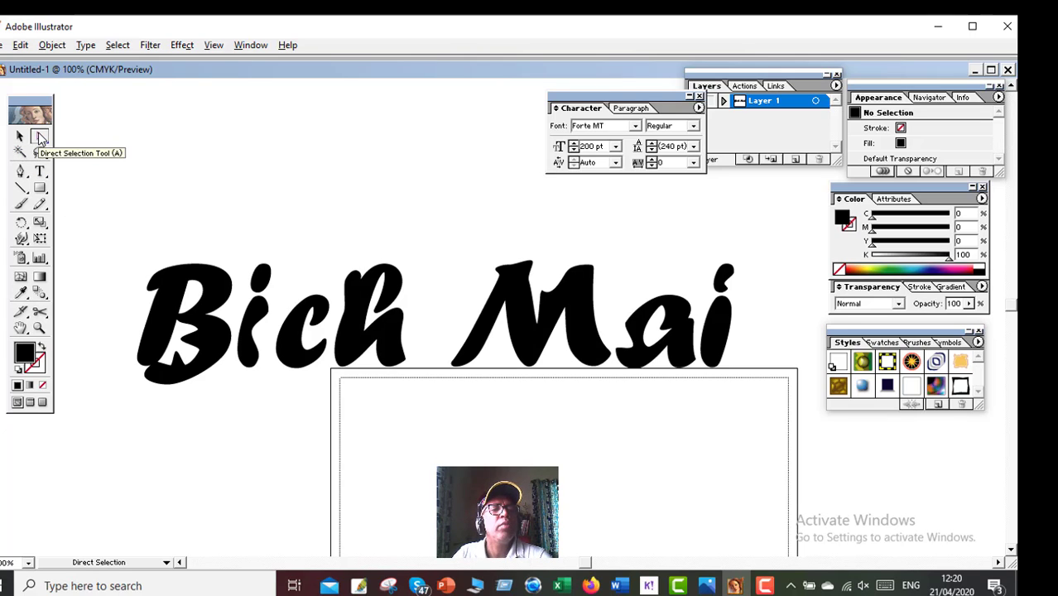
left_click(160, 327)
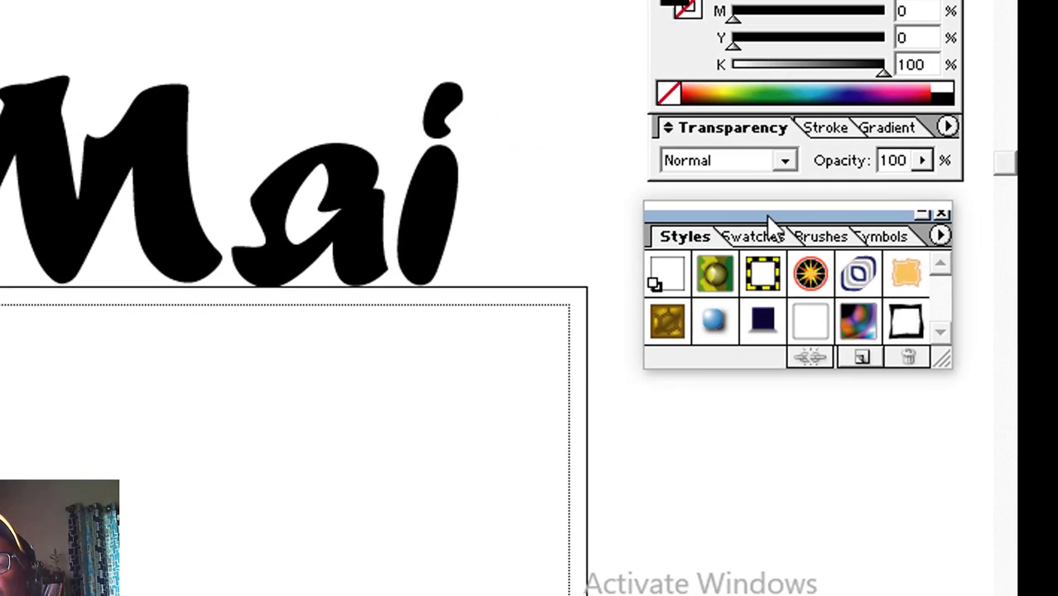
- Fill the B with the Red swatch from the Swatches panel
left_click_drag(767, 217, 750, 244)
left_click(747, 241)
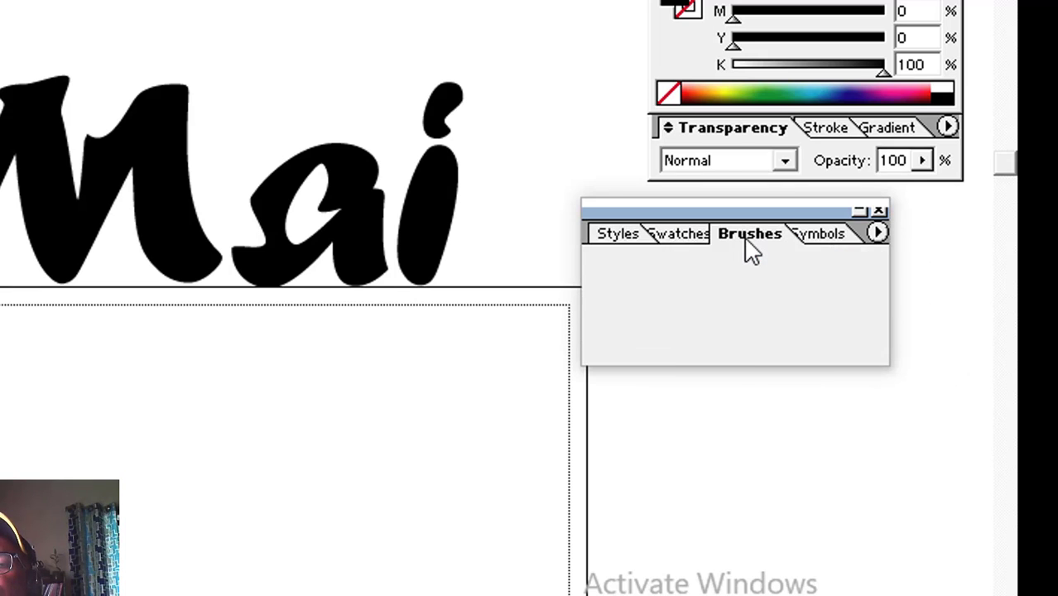
left_click(677, 235)
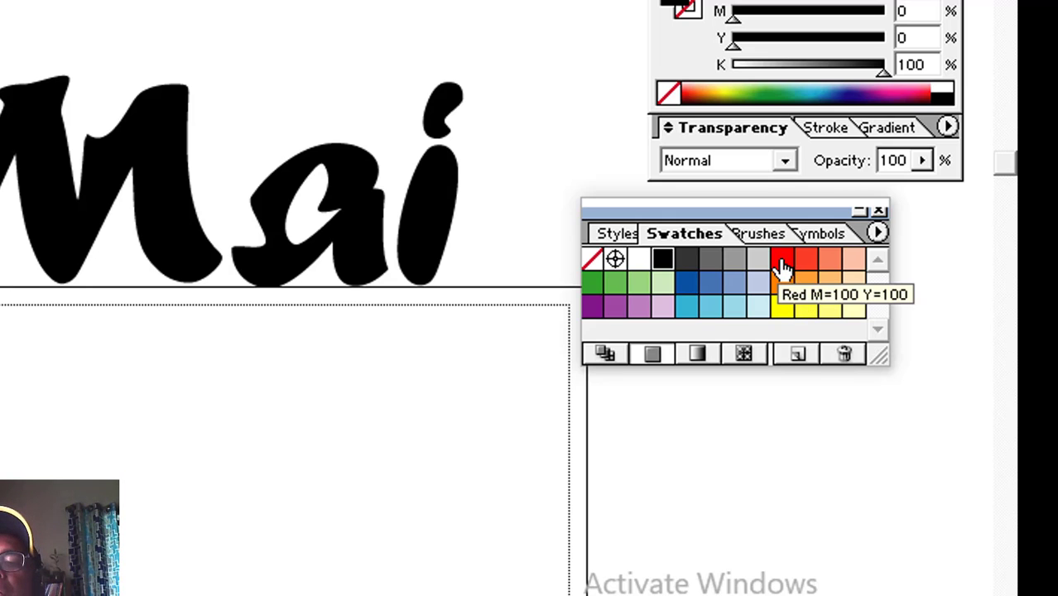
left_click(783, 267)
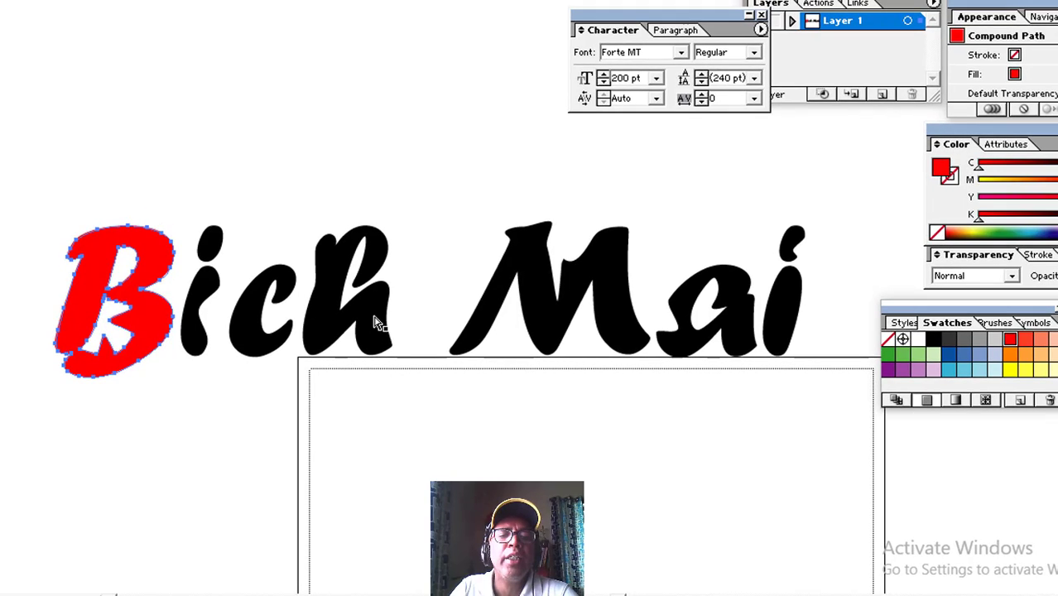
- Fill the h with the purple swatch
left_click(374, 318)
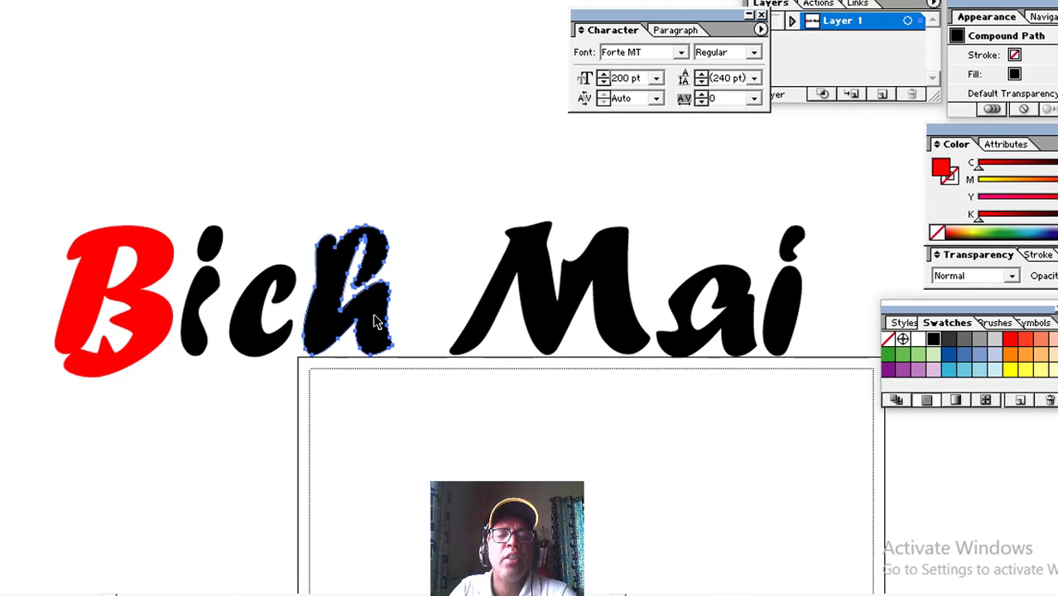
left_click(888, 370)
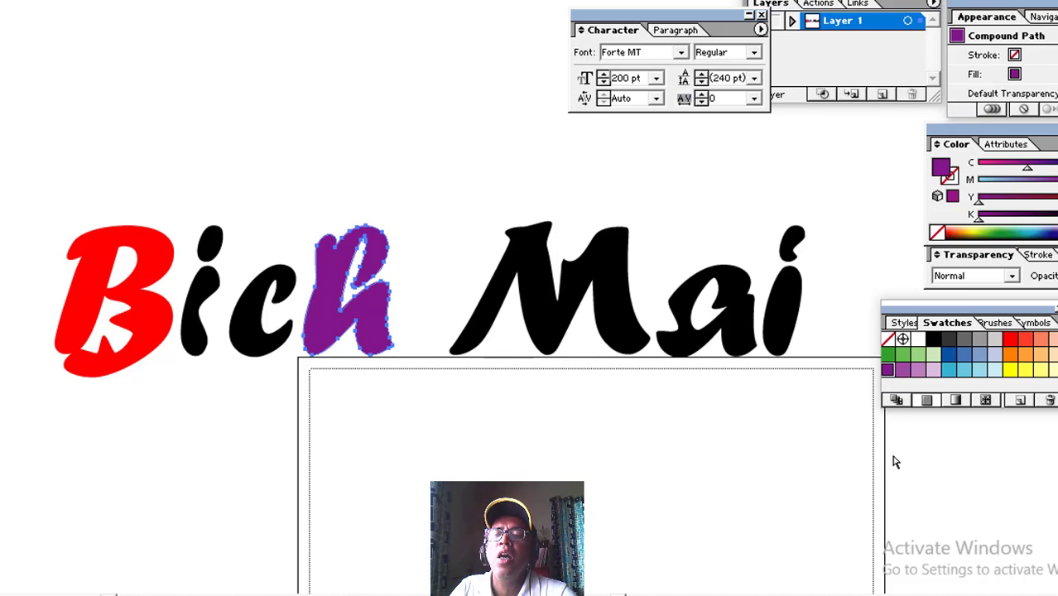
left_click(539, 313)
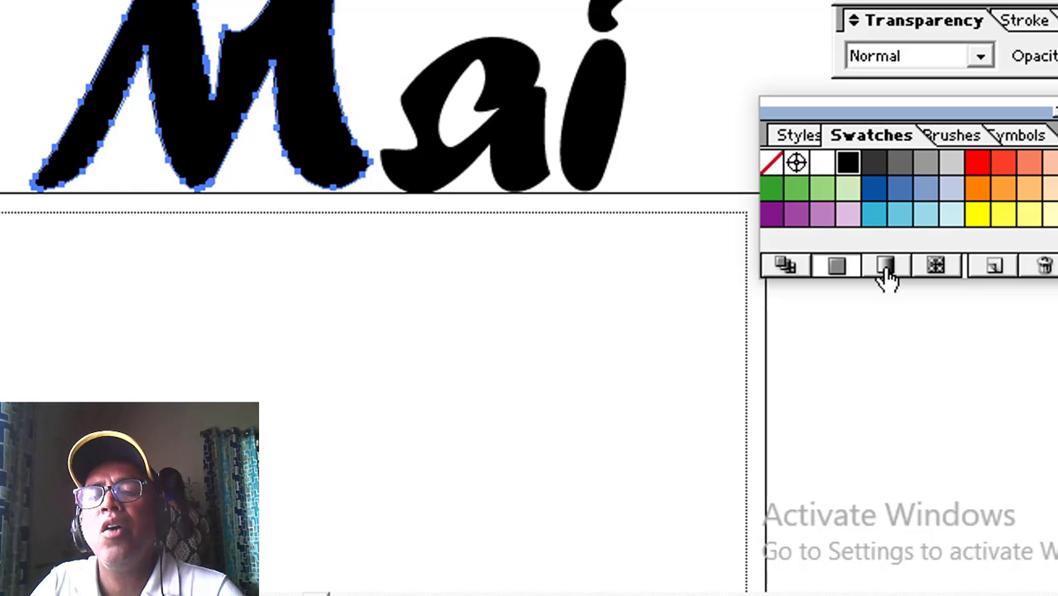
- Apply the Rainbow gradient swatch to the selected M
left_click(886, 266)
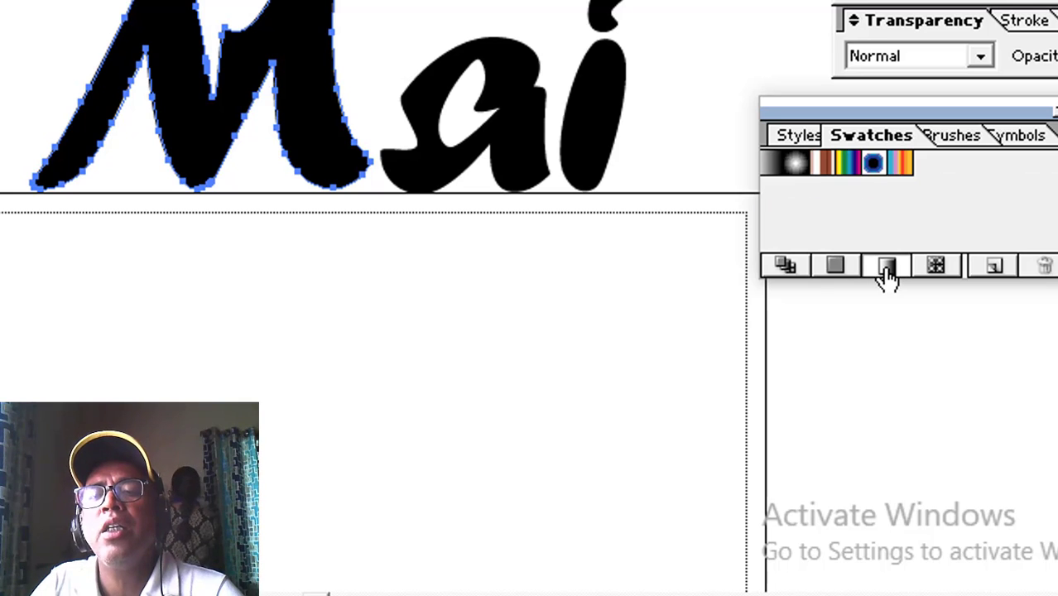
left_click(850, 174)
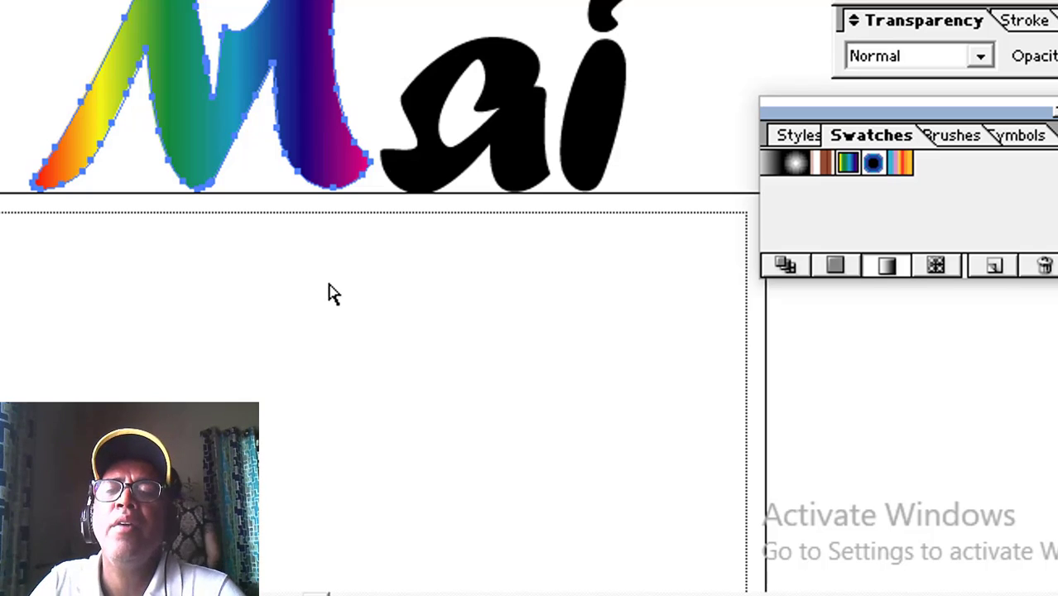
left_click(595, 137)
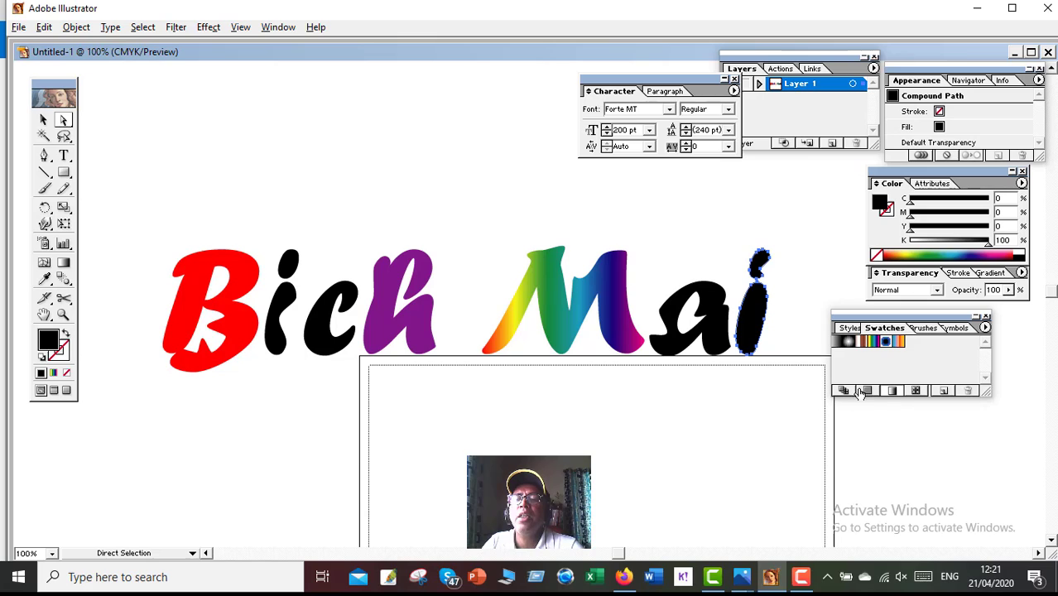
- Fill the final i with the Azure (C=80) swatch, then deselect it
left_click(868, 392)
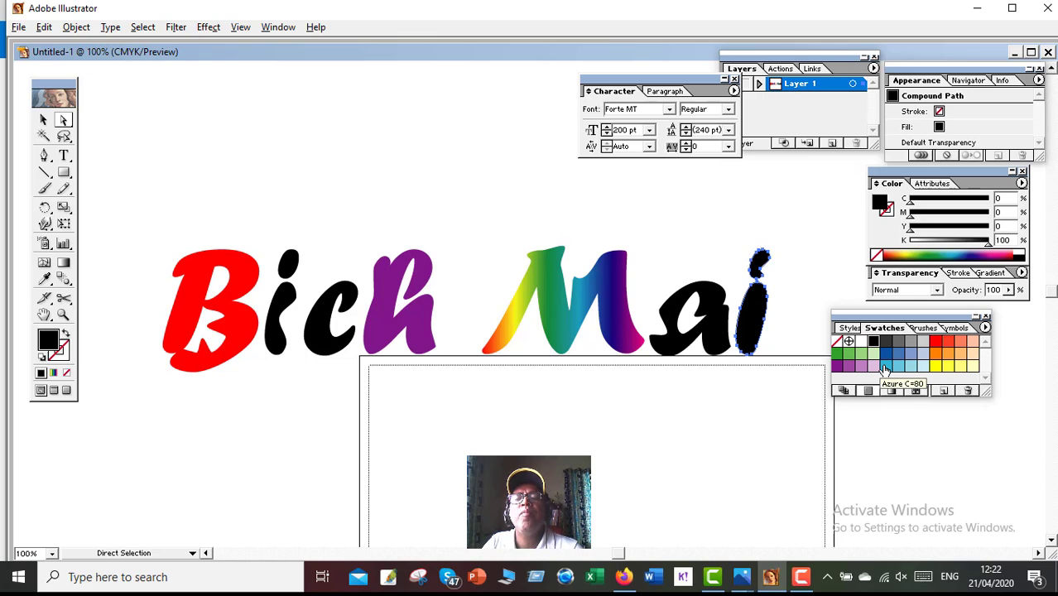
left_click(885, 367)
left_click(317, 177)
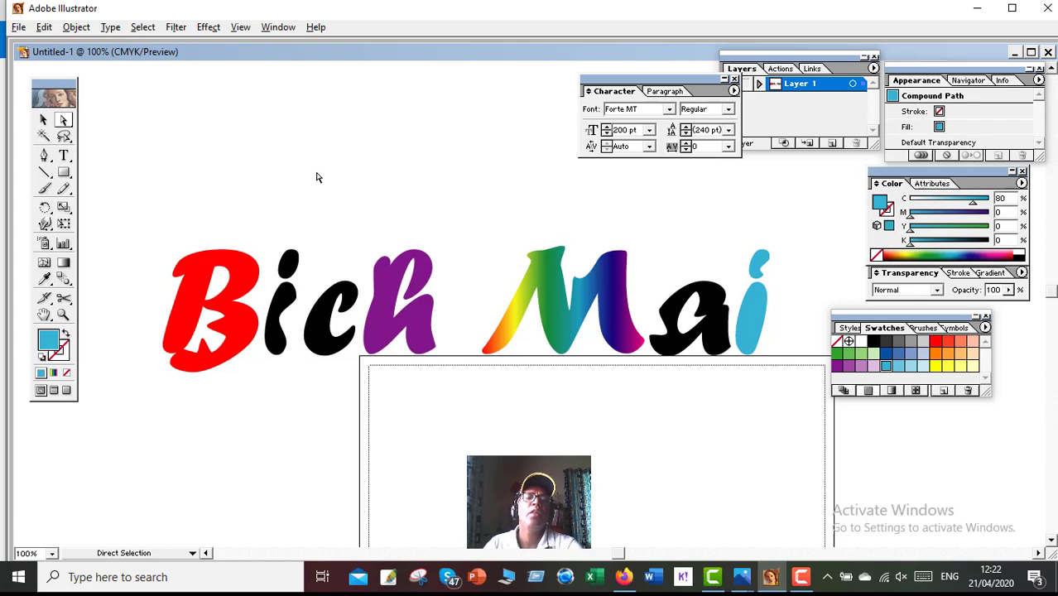